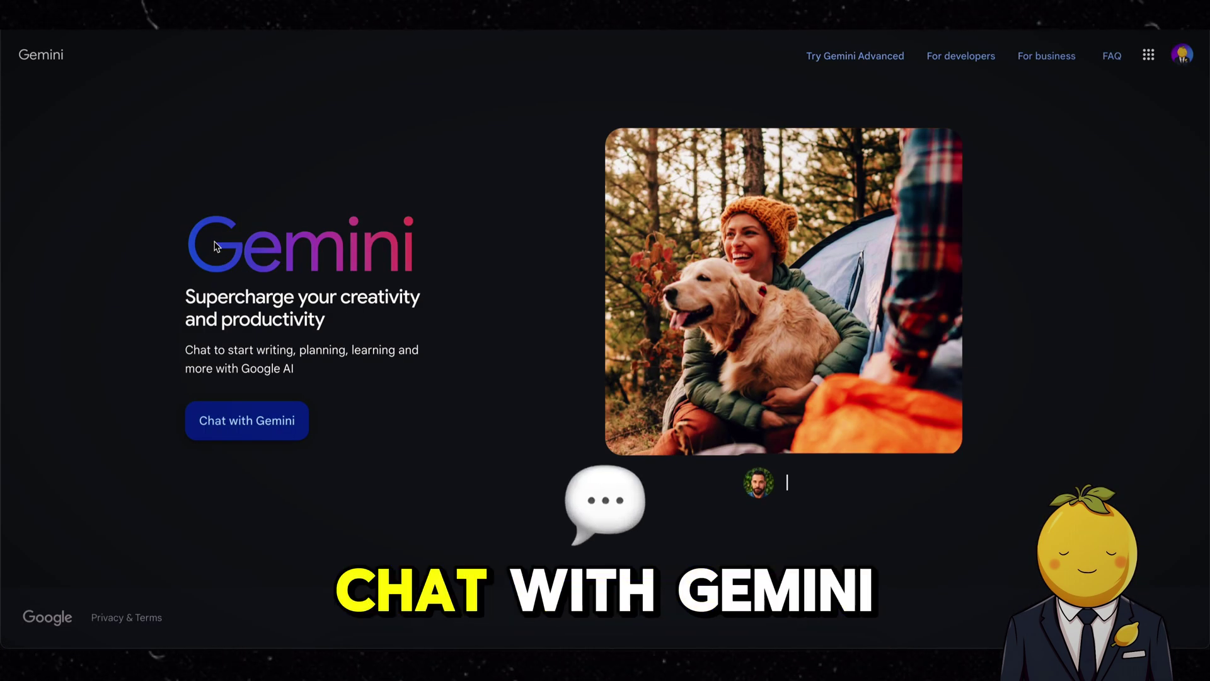
Start a chat with Gemini and accept its terms and privacy notice.
left_click(233, 421)
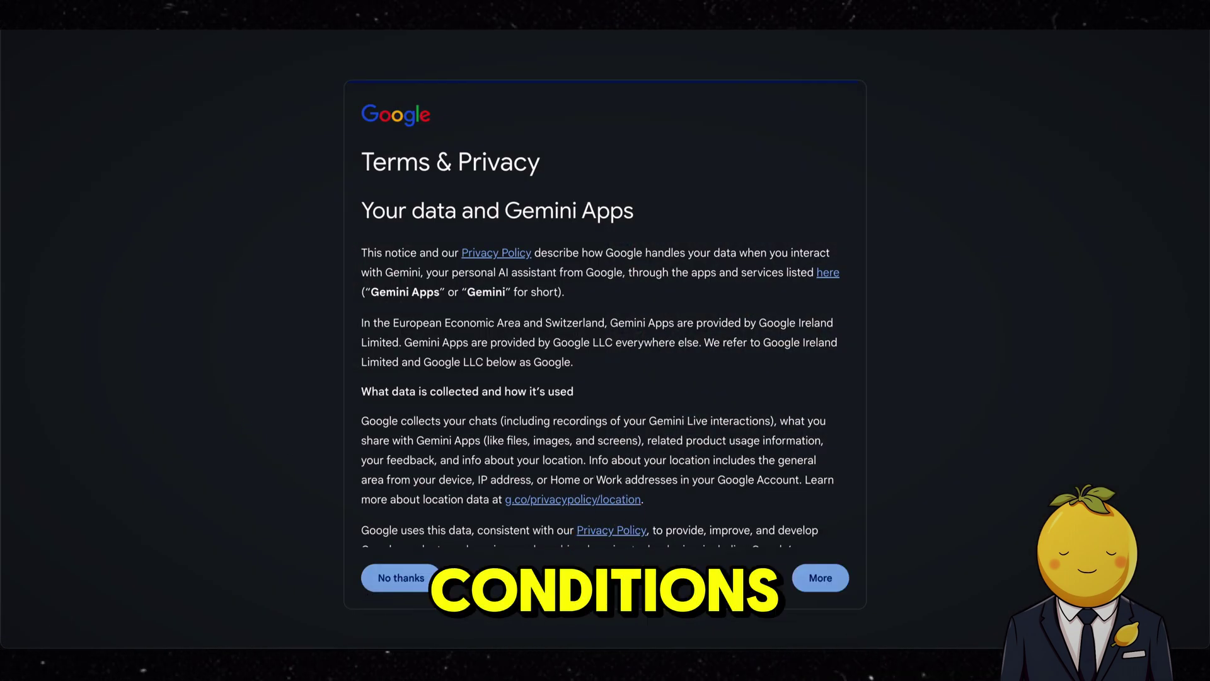
scroll(618, 413, "down", 15)
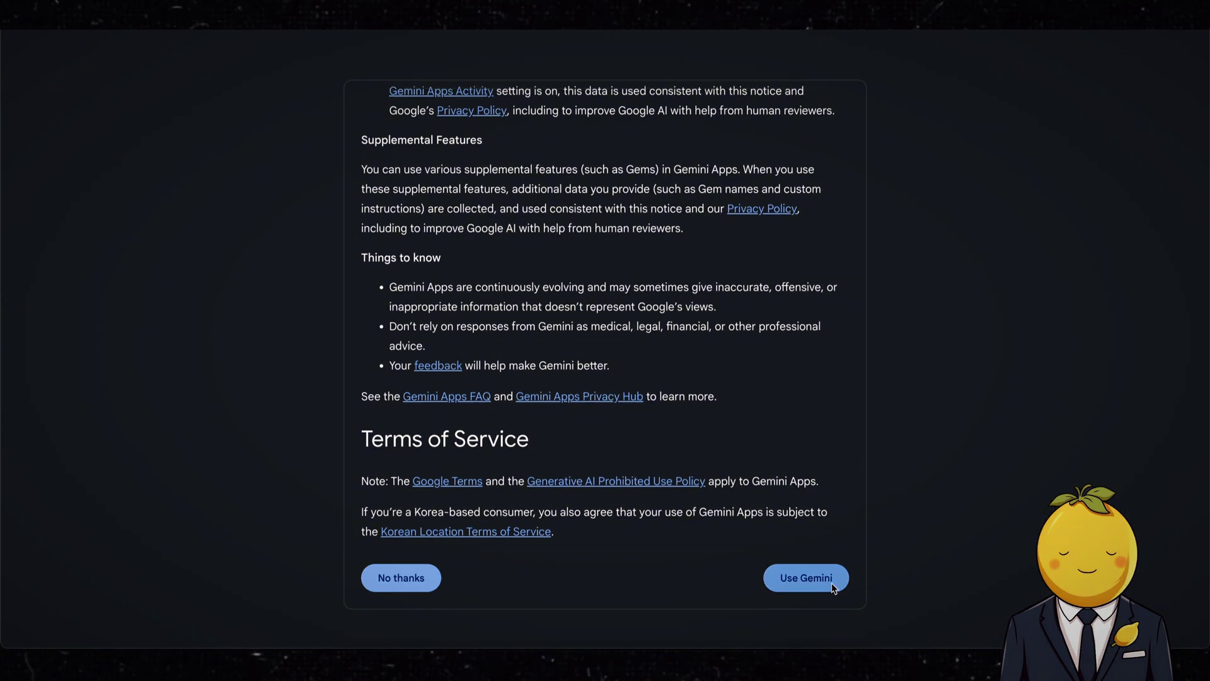
left_click(832, 578)
left_click(730, 516)
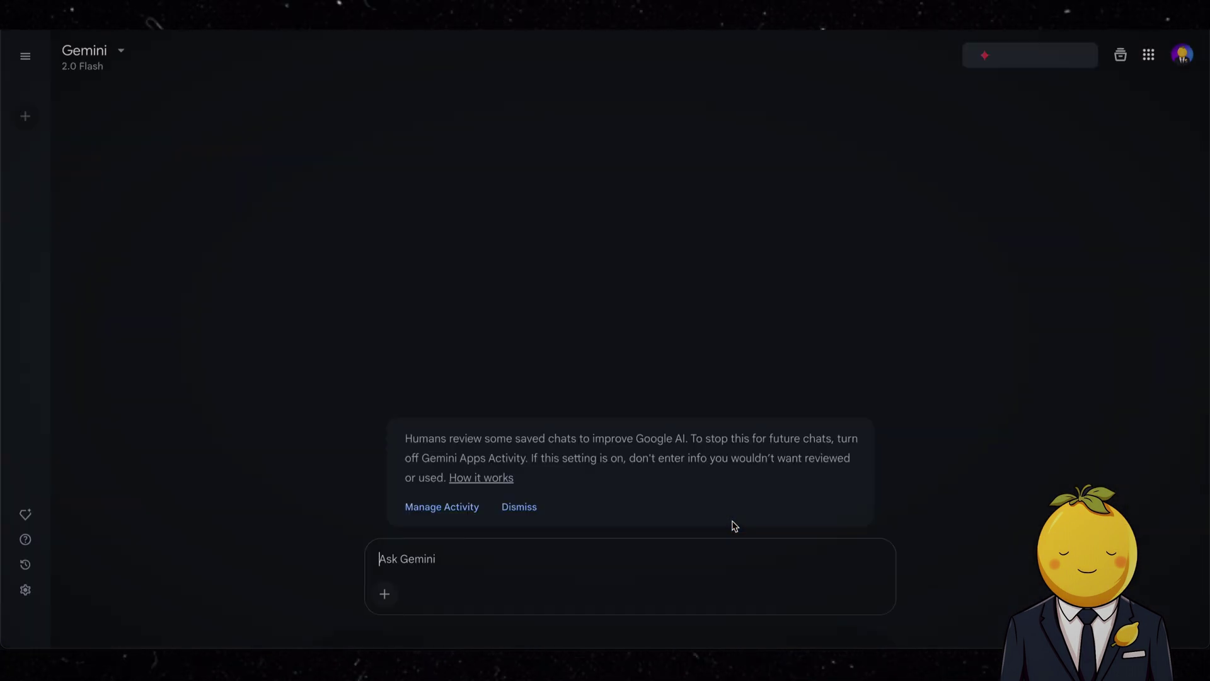
Ask for 10 video ideas for a YouTube Shorts channel explaining literature in 60 seconds, mentioning "Animal Farm by George Orwell" as the first video.
type("hey yo I want to make a youtube shorts channel ")
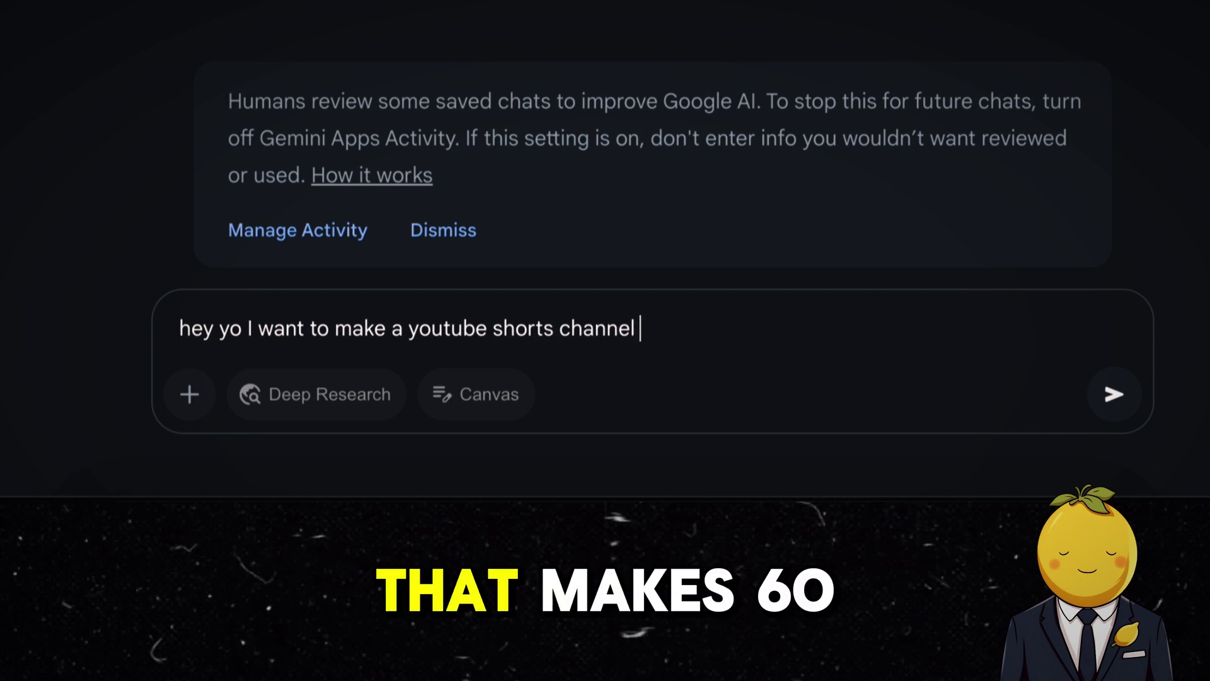
type("that makes 60 second long")
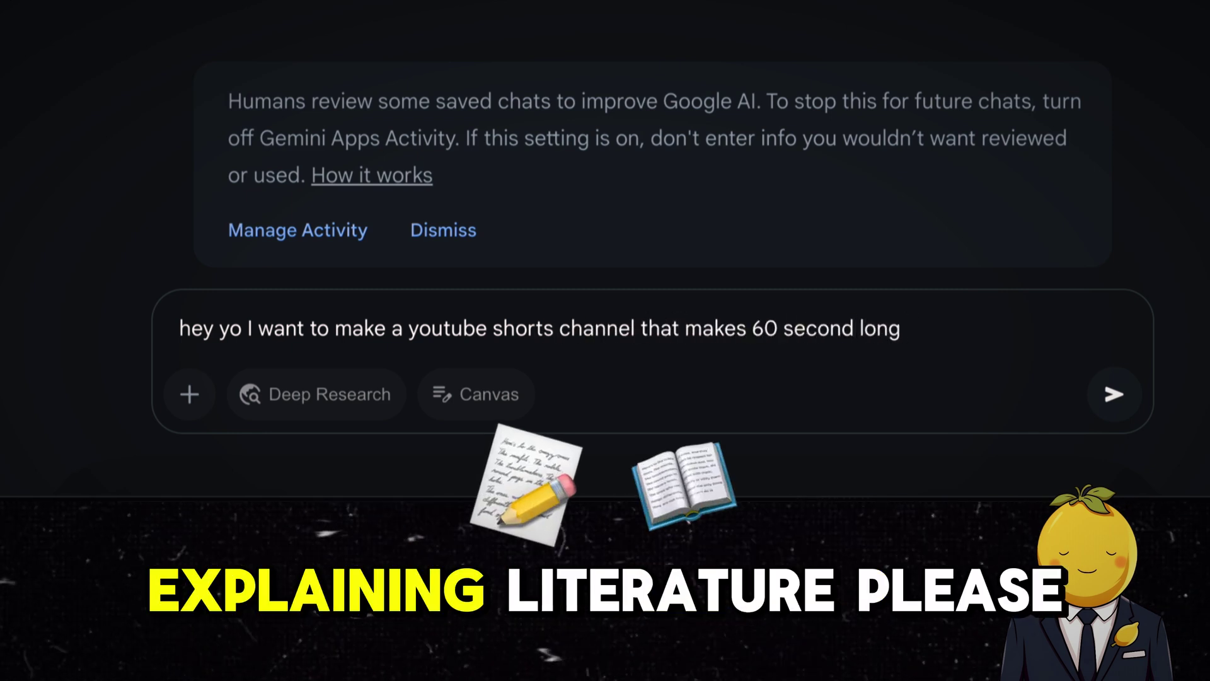
type(" videos explaining literature. please give me 1")
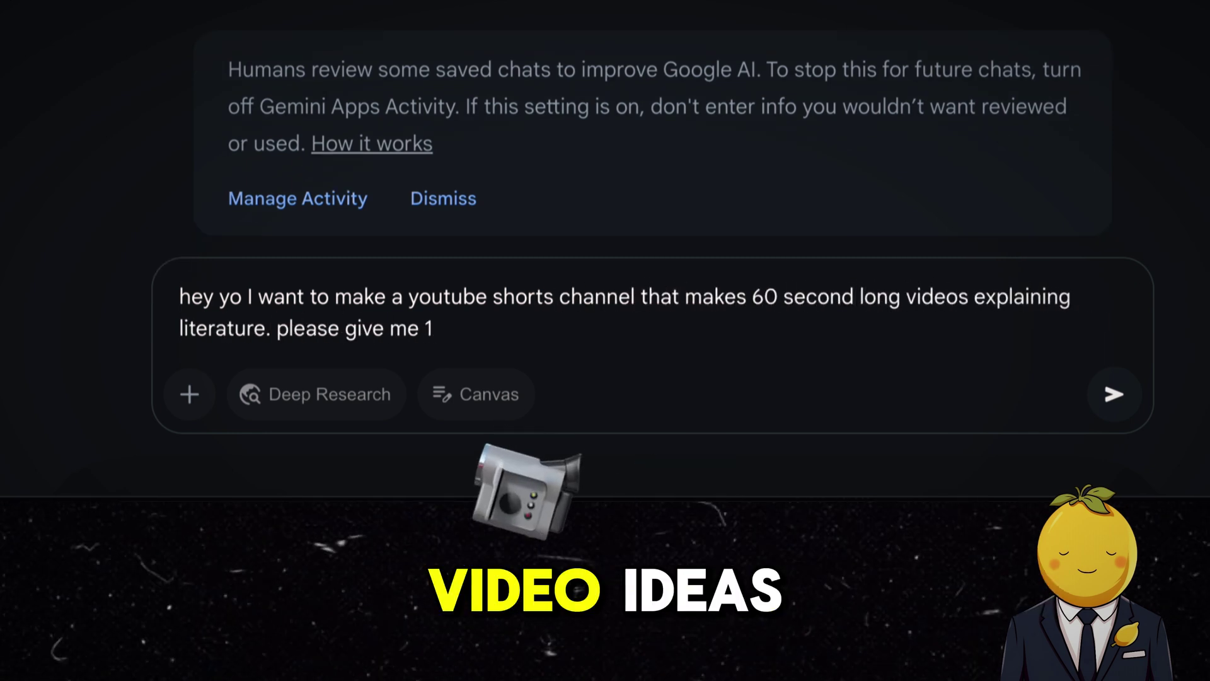
type("0 video ideas. my first video was \"Animal Farm by George Orwell")
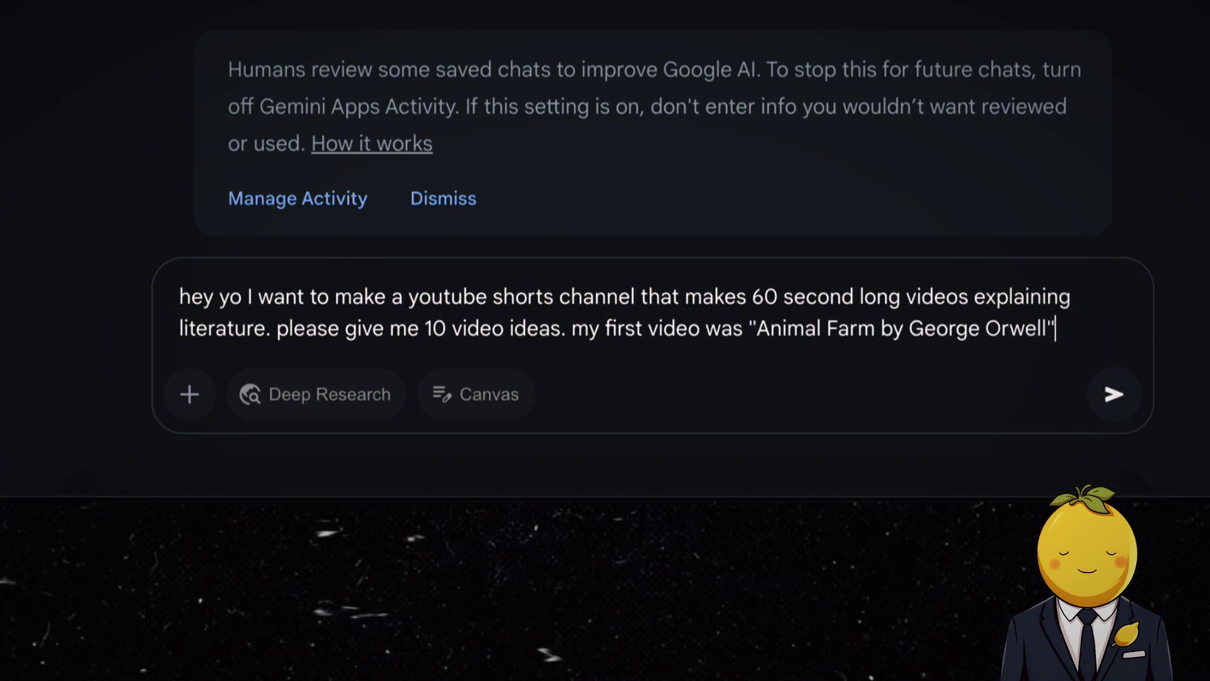
key("Return")
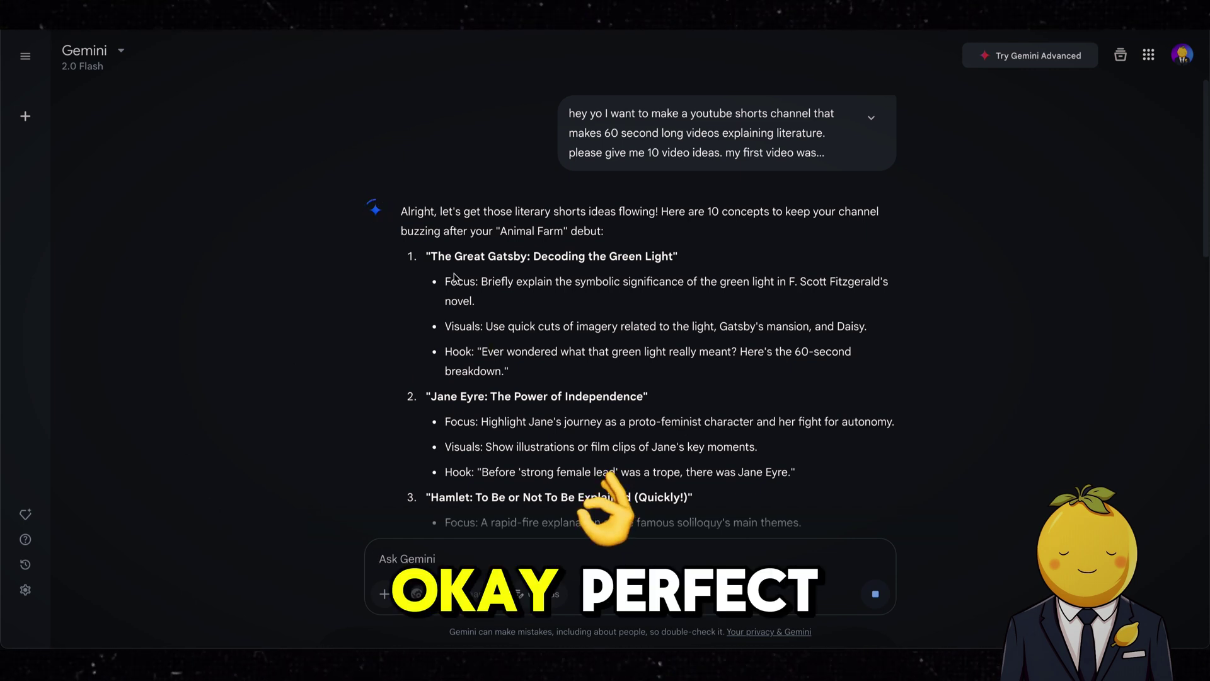
Request a voice-over narration script for "The Great Gatsby" that takes no longer than 60 seconds to read aloud and summarizes the book.
left_click(543, 559)
type("ok I will take \"The Great Gatsby\"")
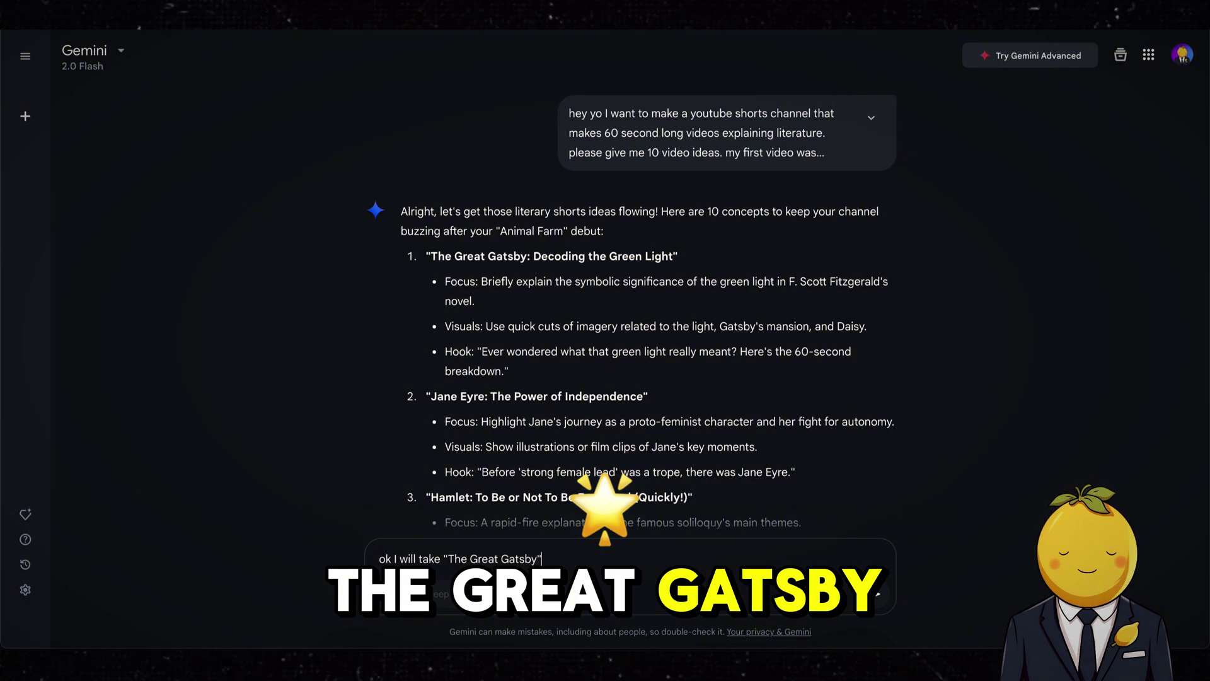
type(", please give me a narrati")
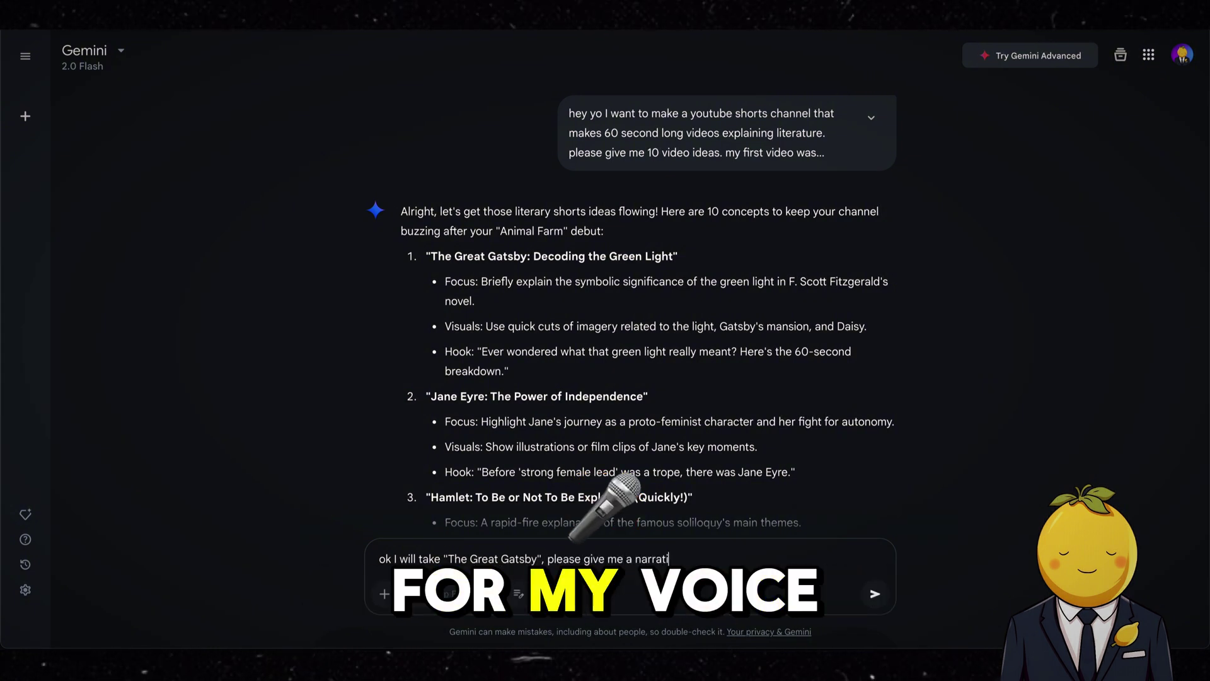
type("on script for my voice over, it shou")
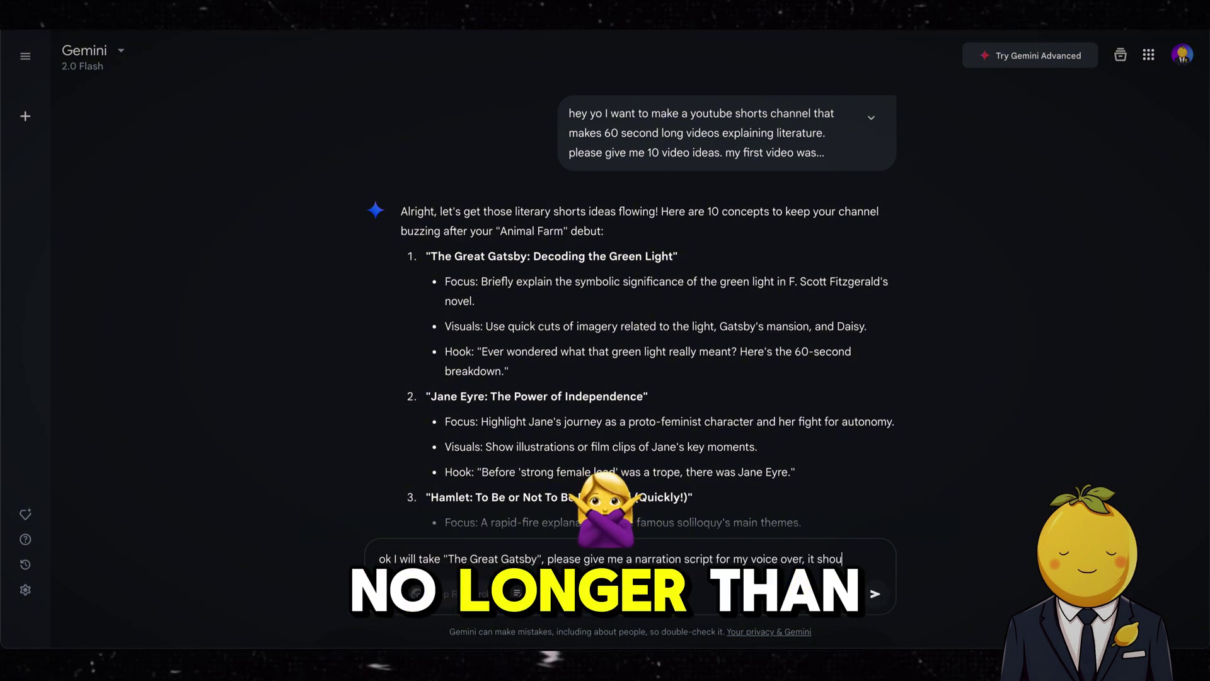
type("ld take no longer than 60. seconds to r")
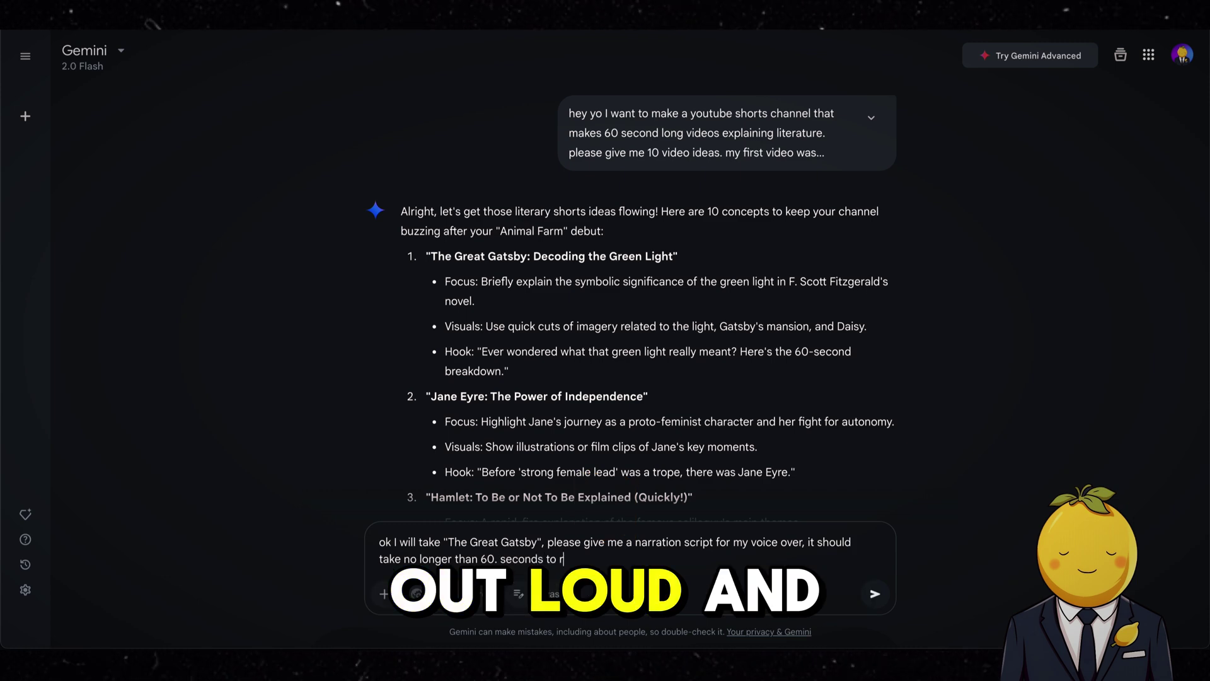
type("ead out loud (and yes, you should s")
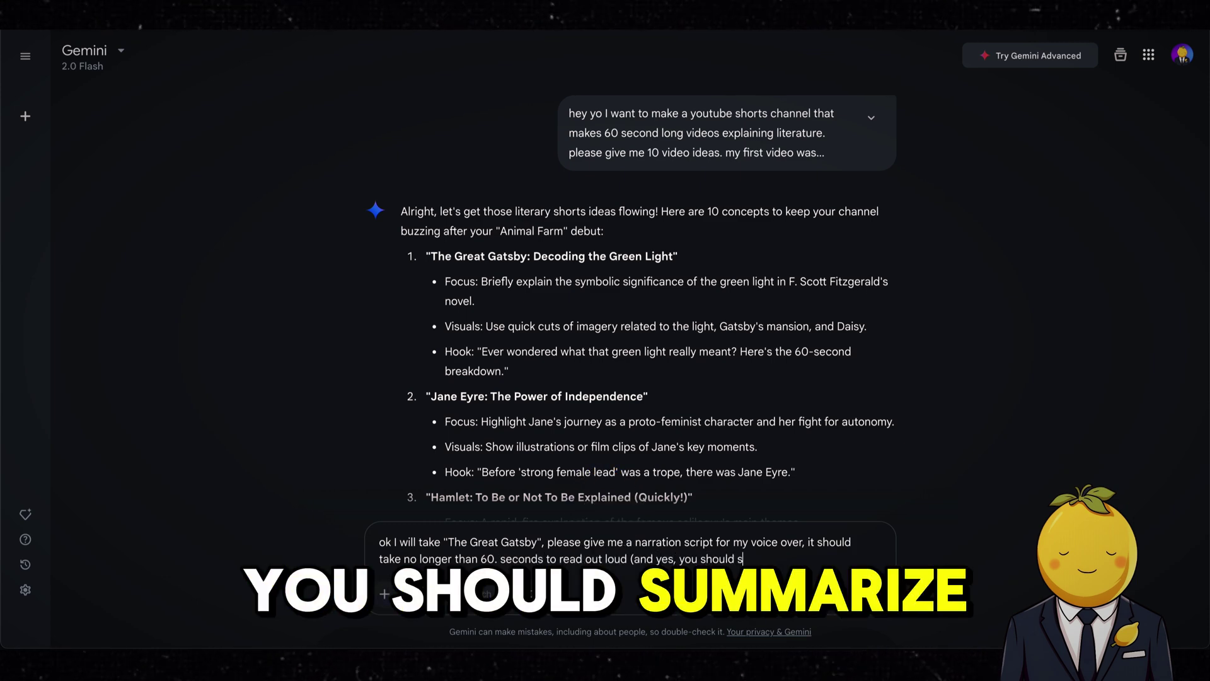
type("ummarize the book")
key("Return")
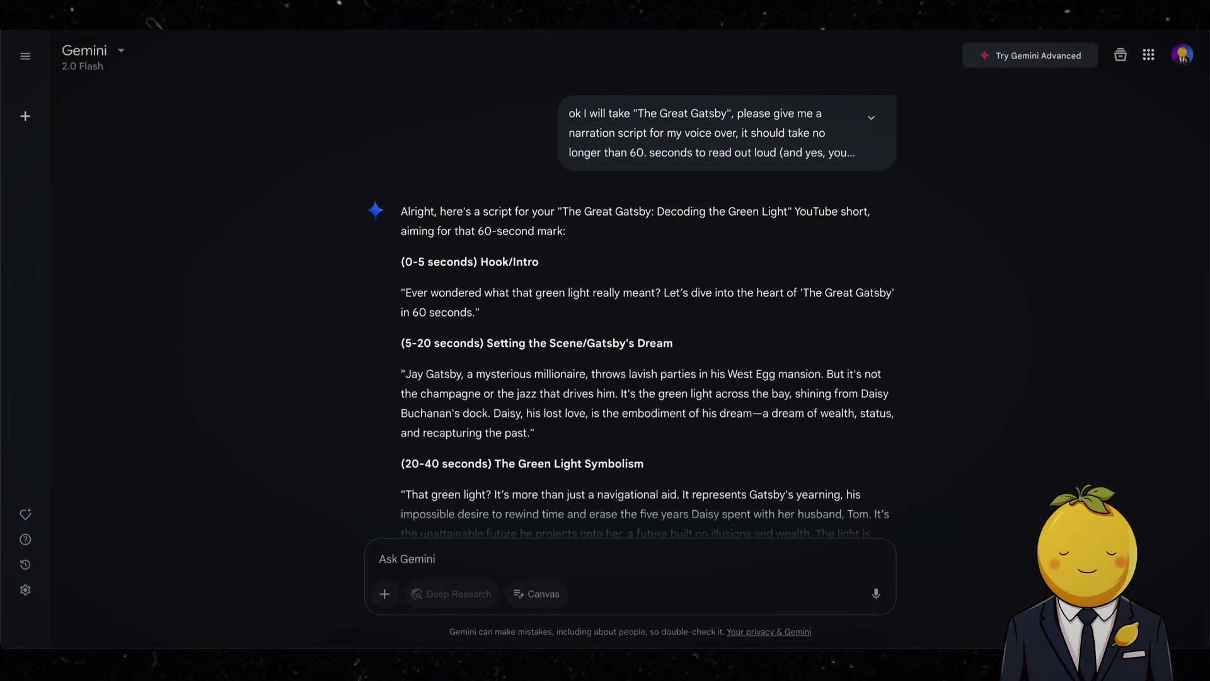
Copy the generated Great Gatsby script from the hook's opening line onward.
scroll(431, 246, "down", 3)
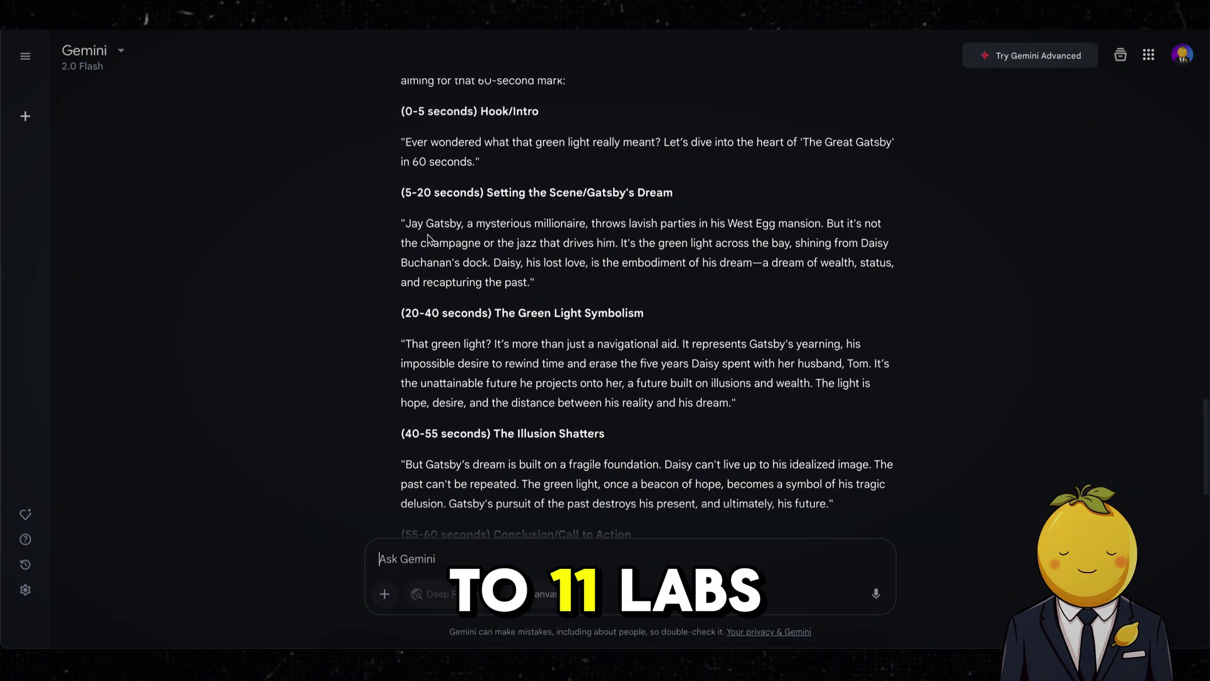
scroll(431, 245, "up", 1)
left_click_drag(405, 206, 823, 397)
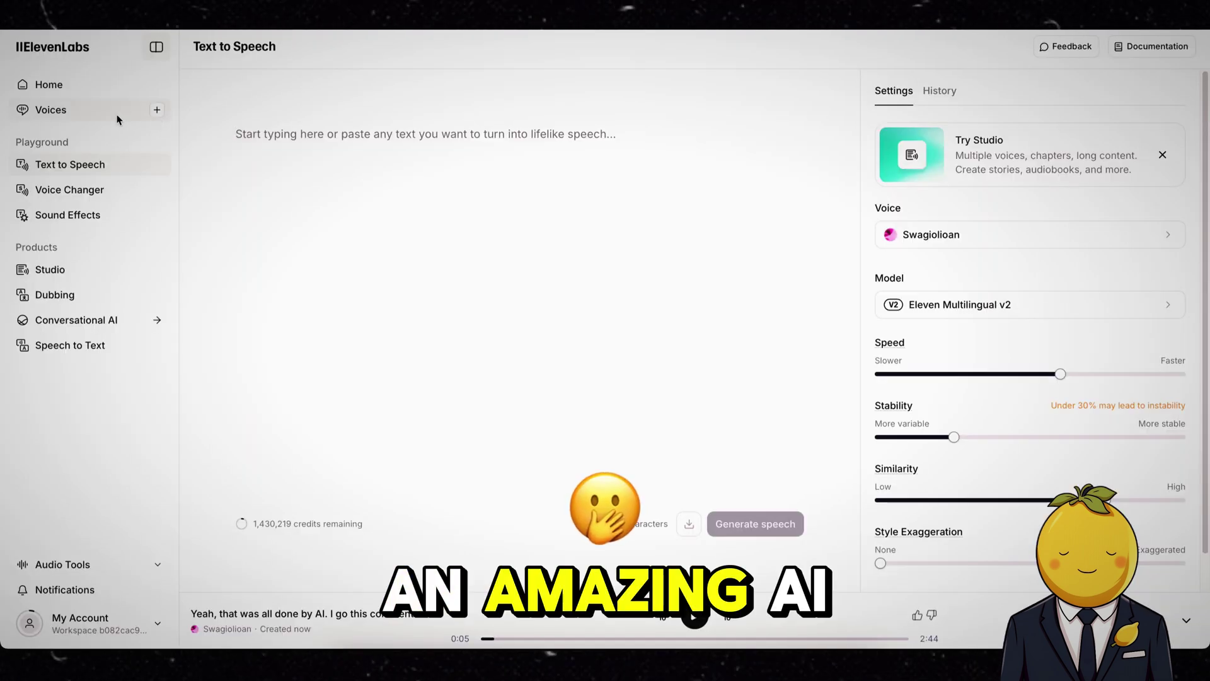
Switch to ElevenLabs, preview and use the David - American Narrator voice, and paste the script into Text to Speech.
left_click(117, 120)
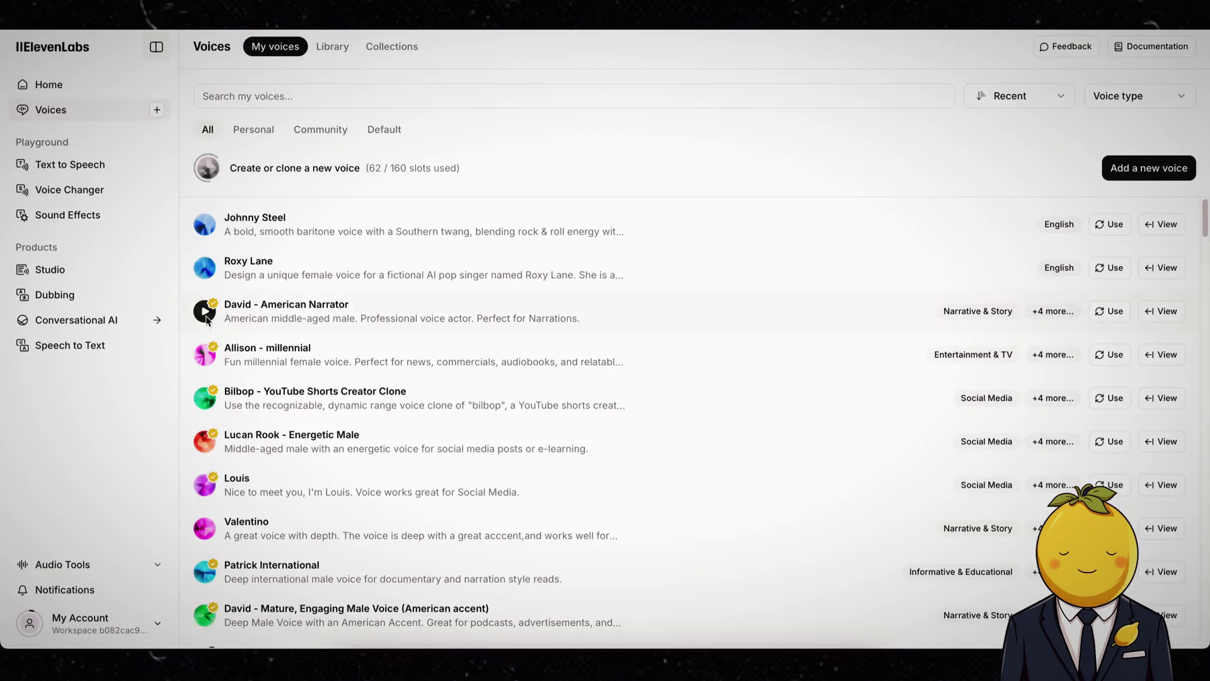
left_click(206, 318)
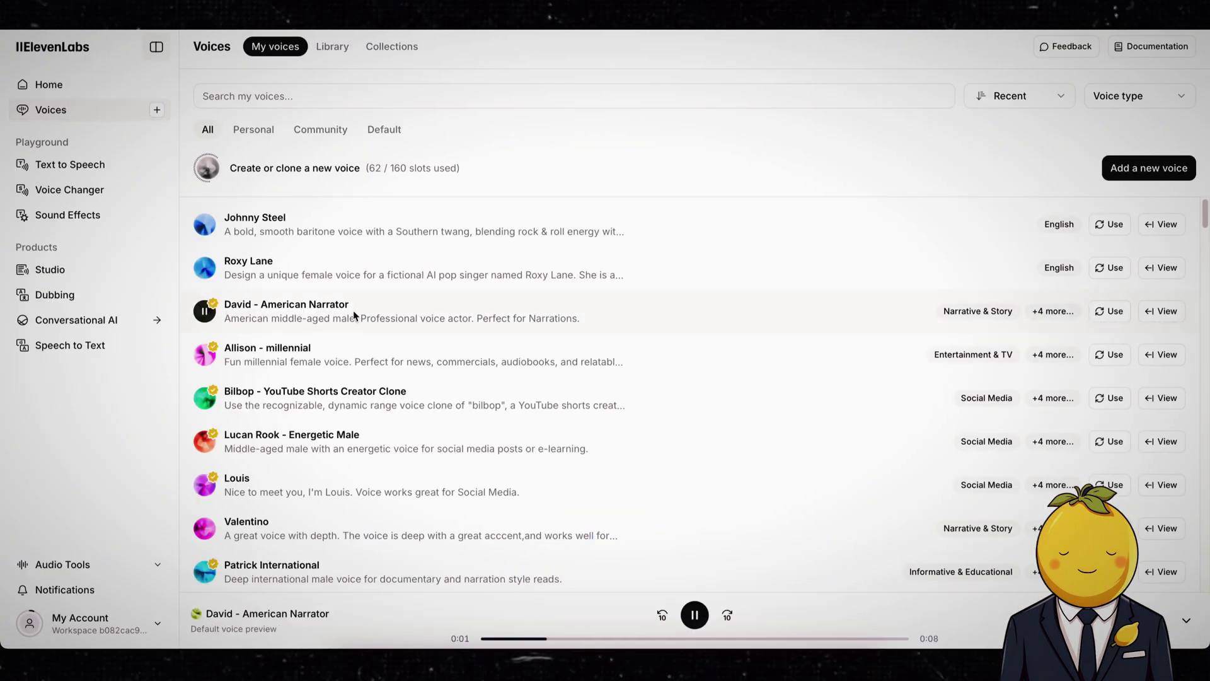
left_click(1111, 312)
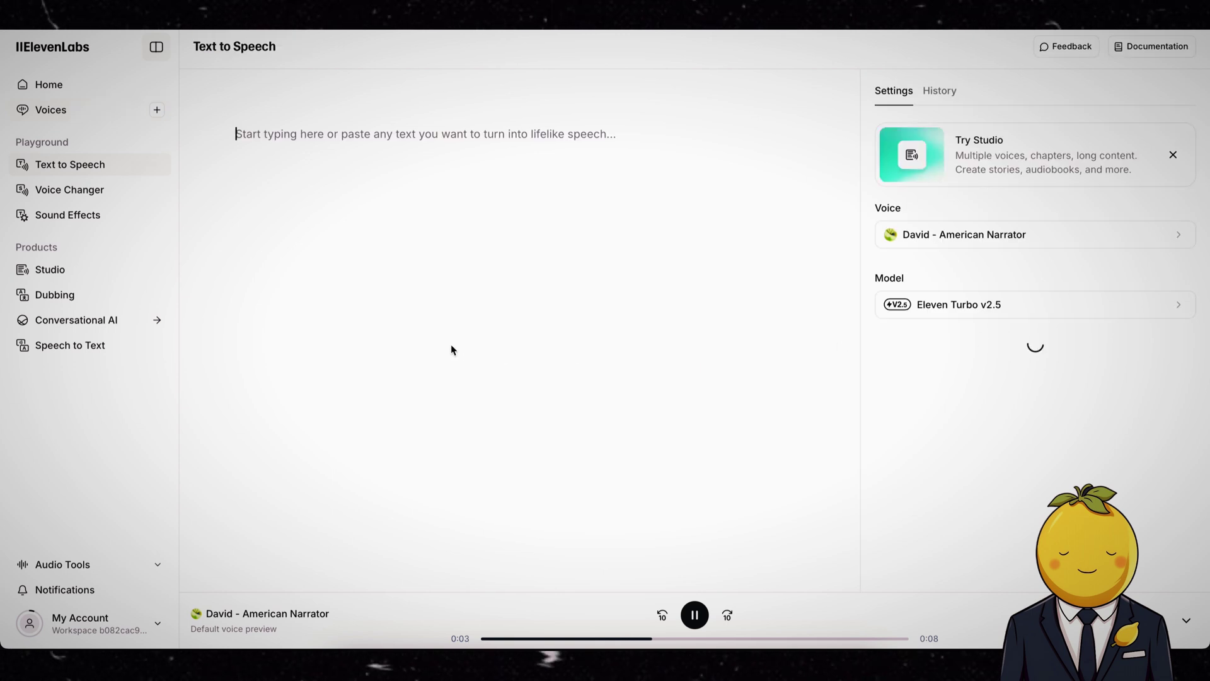
key("ctrl+v")
scroll(421, 324, "up", 5)
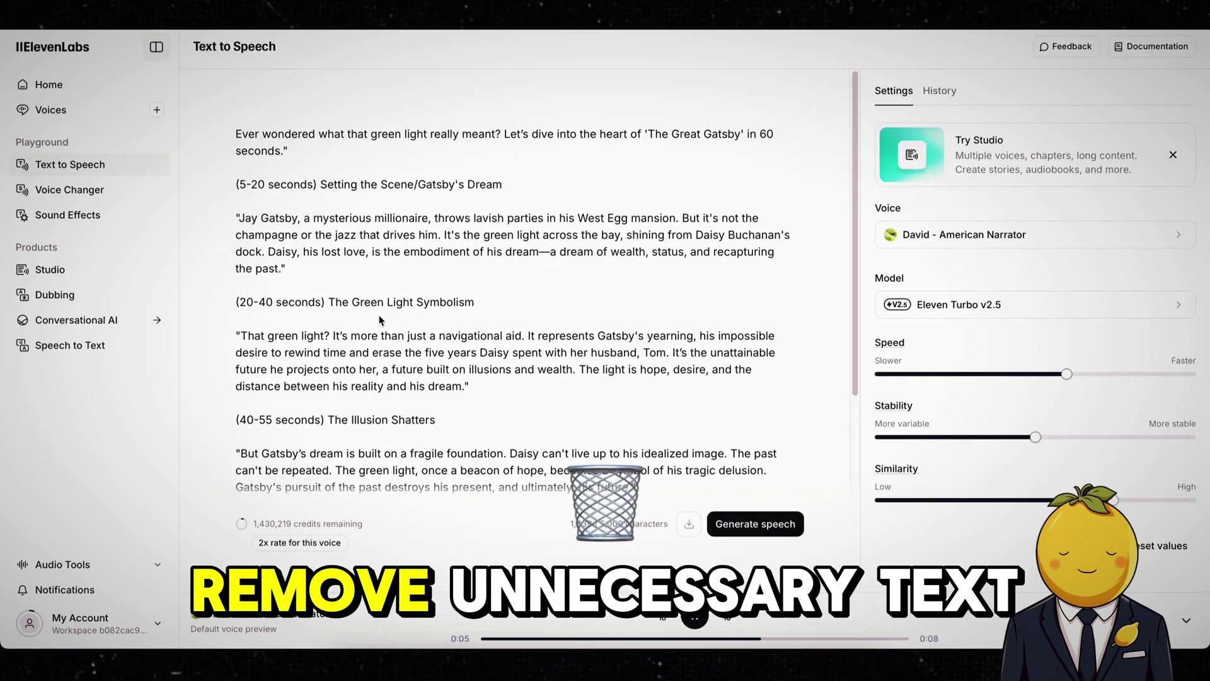
Delete the "(5-20 seconds)", "(20-40 seconds)" and "(40-55 seconds)" section headings from the pasted script.
left_click_drag(528, 184, 238, 169)
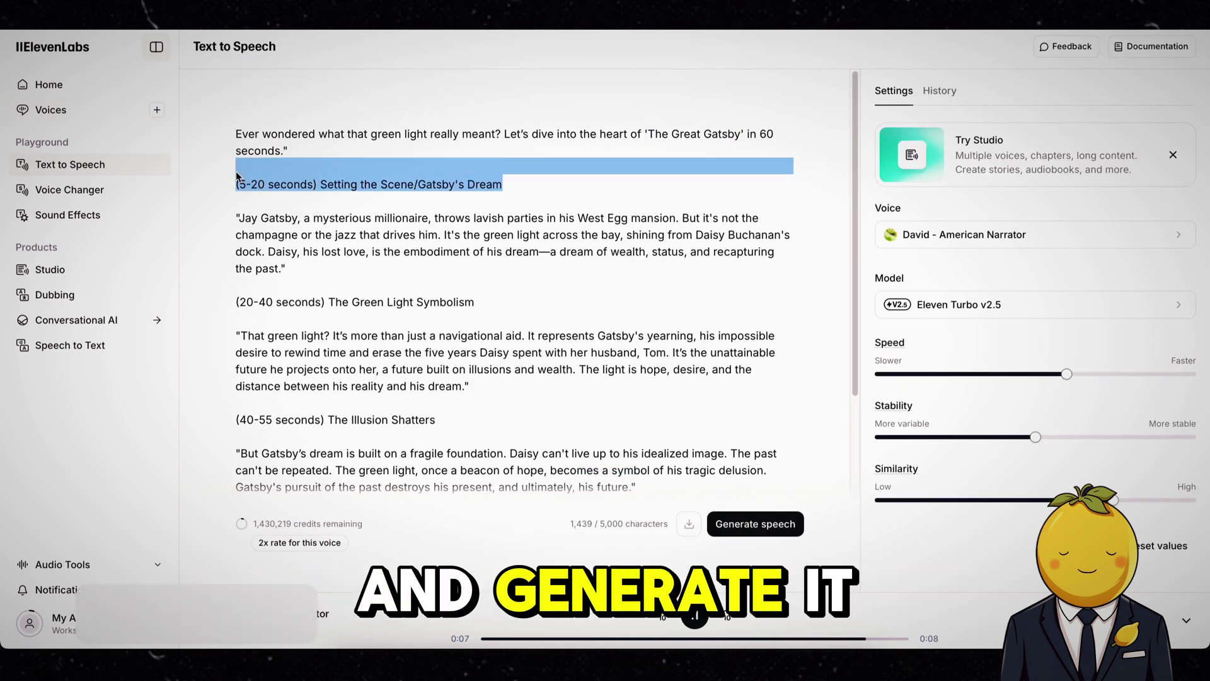
key("BackSpace")
key("BackSpace")
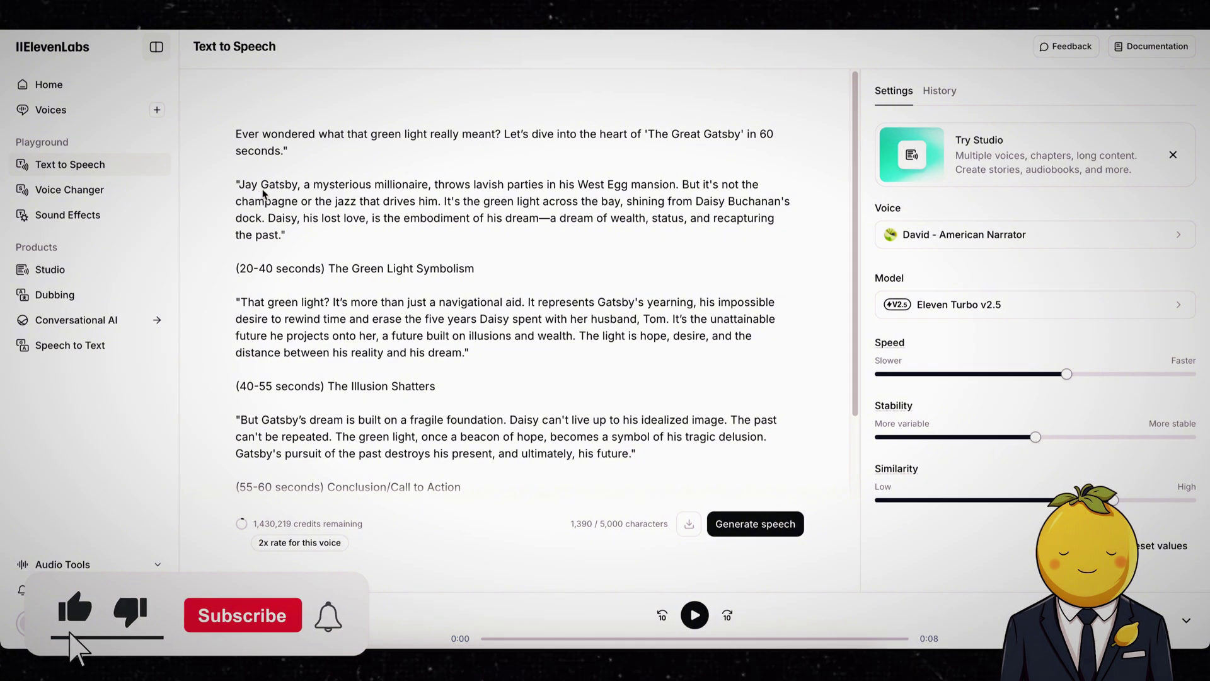
left_click_drag(475, 269, 238, 260)
key("BackSpace")
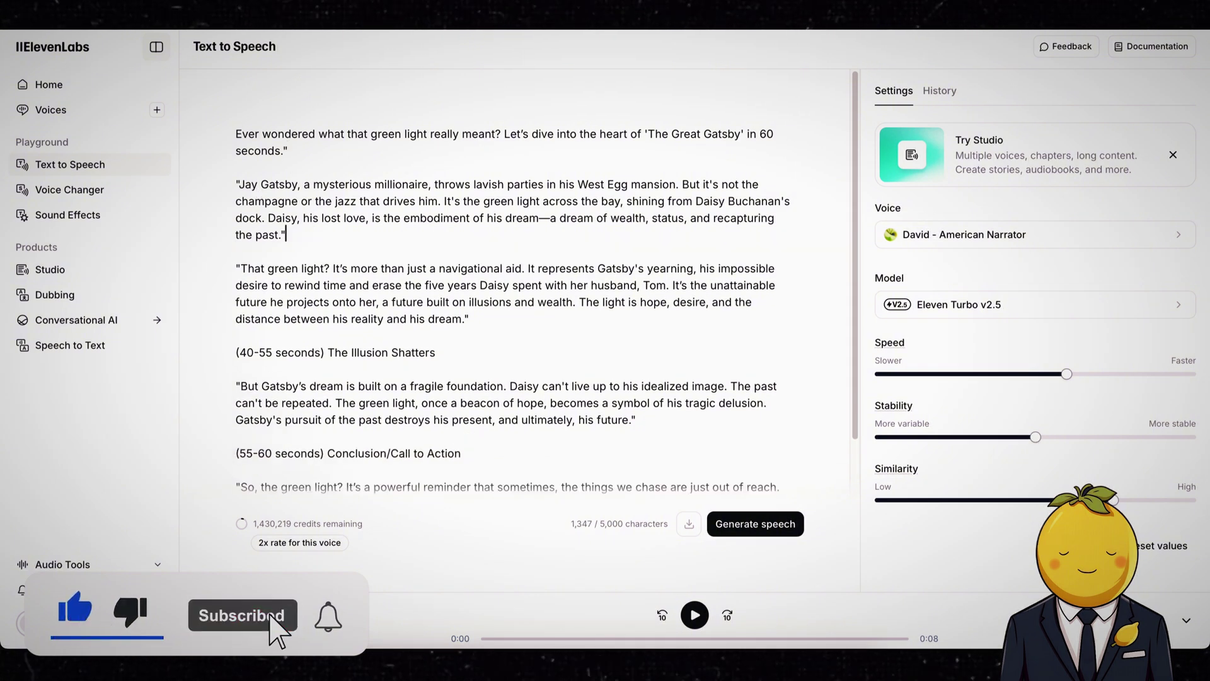
left_click_drag(435, 353, 232, 344)
key("BackSpace")
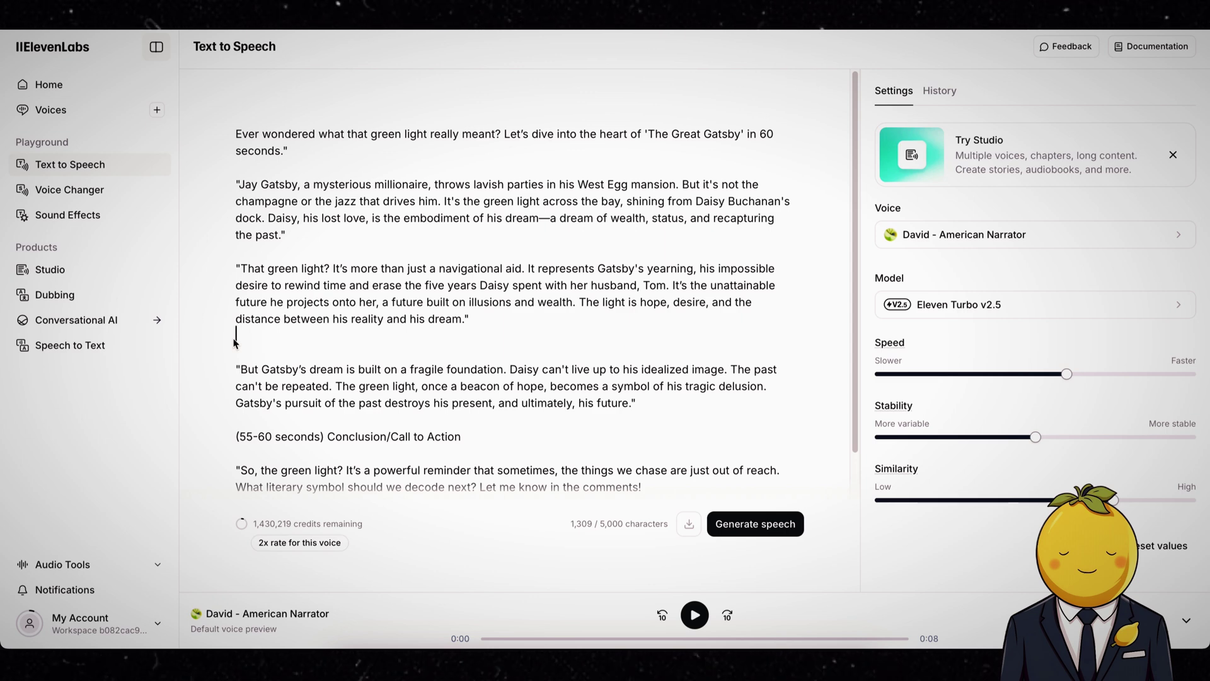
Remove "in 60 seconds", the "(55-60 seconds)" heading and the extra blank line from the script, and generate the speech.
left_click_drag(233, 148, 746, 134)
key("BackSpace")
left_click_drag(462, 419, 234, 420)
key("BackSpace")
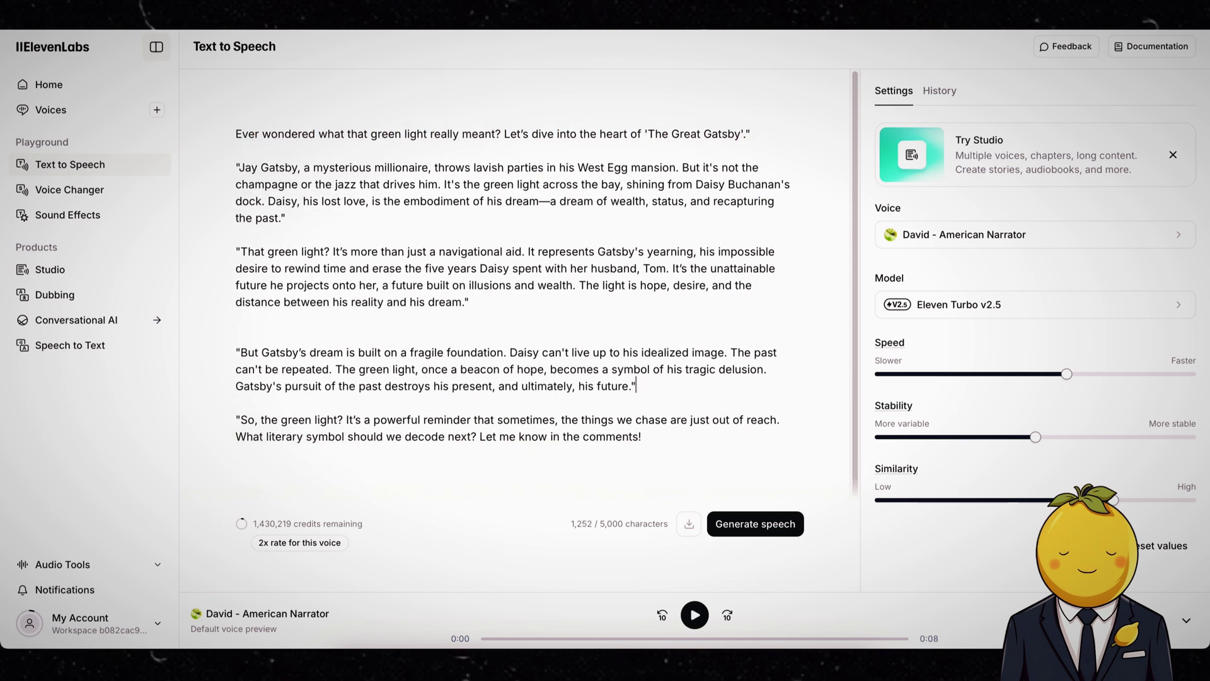
left_click(237, 335)
key("BackSpace")
left_click(750, 529)
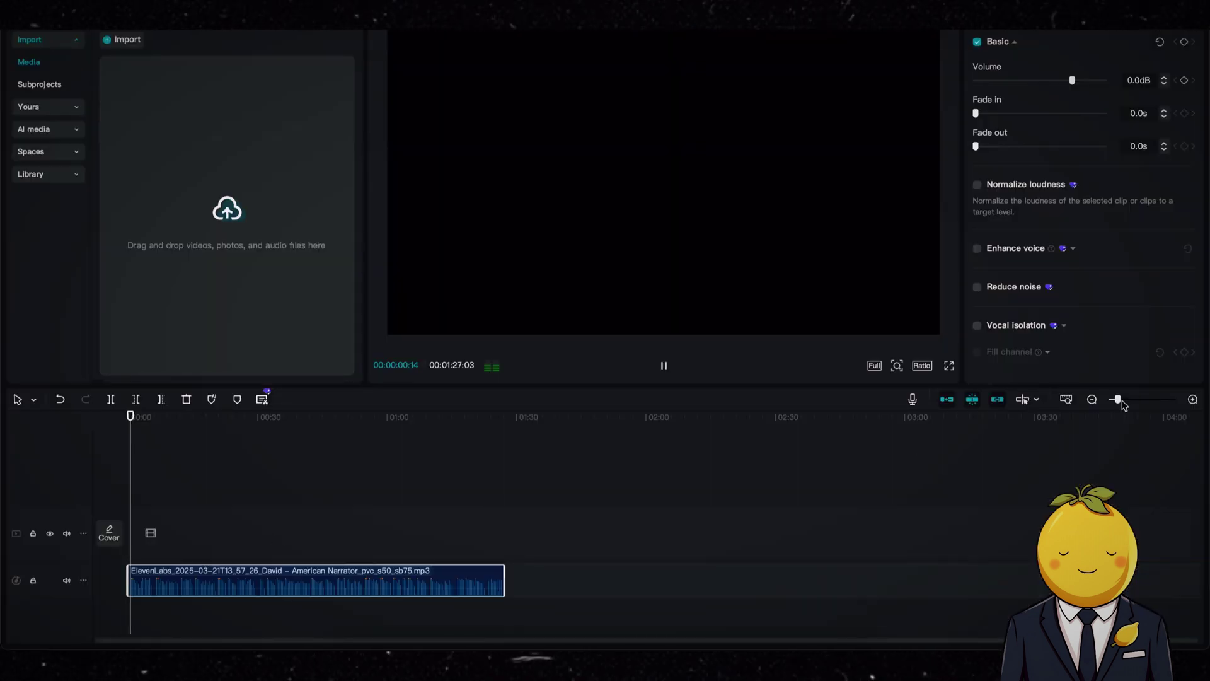
Switch to CapCut and split the ElevenLabs voice-over clip at the start and end of its long pauses.
left_click_drag(1125, 405, 1130, 407)
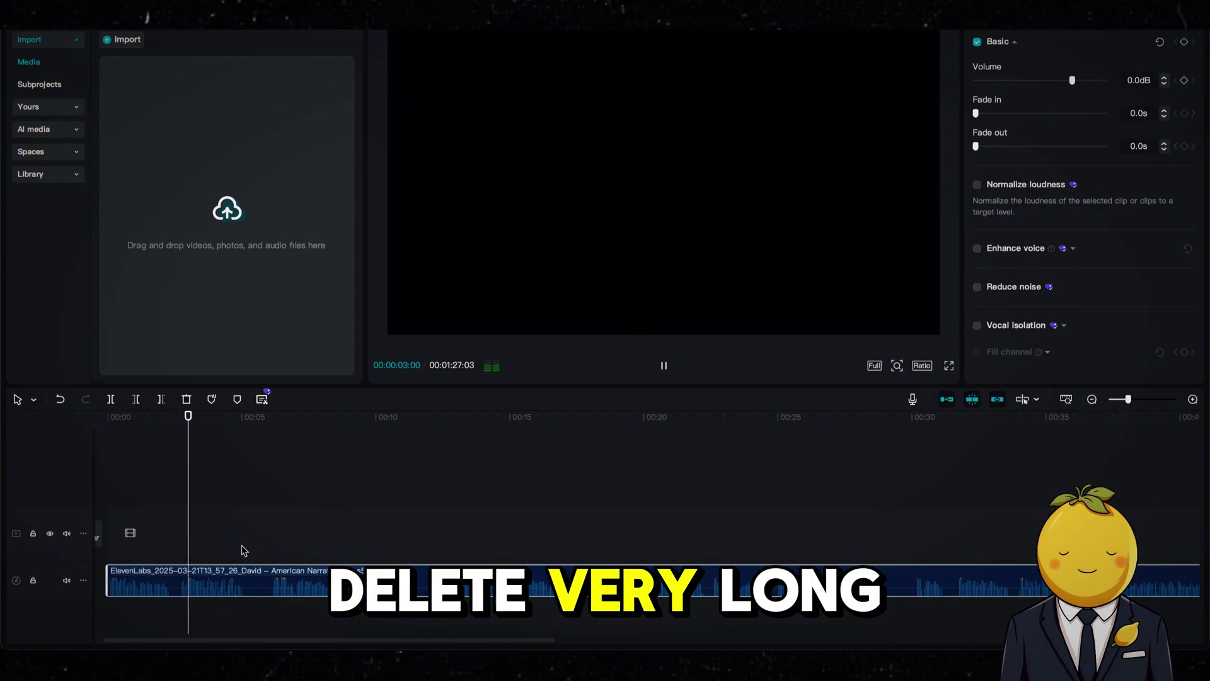
key("space")
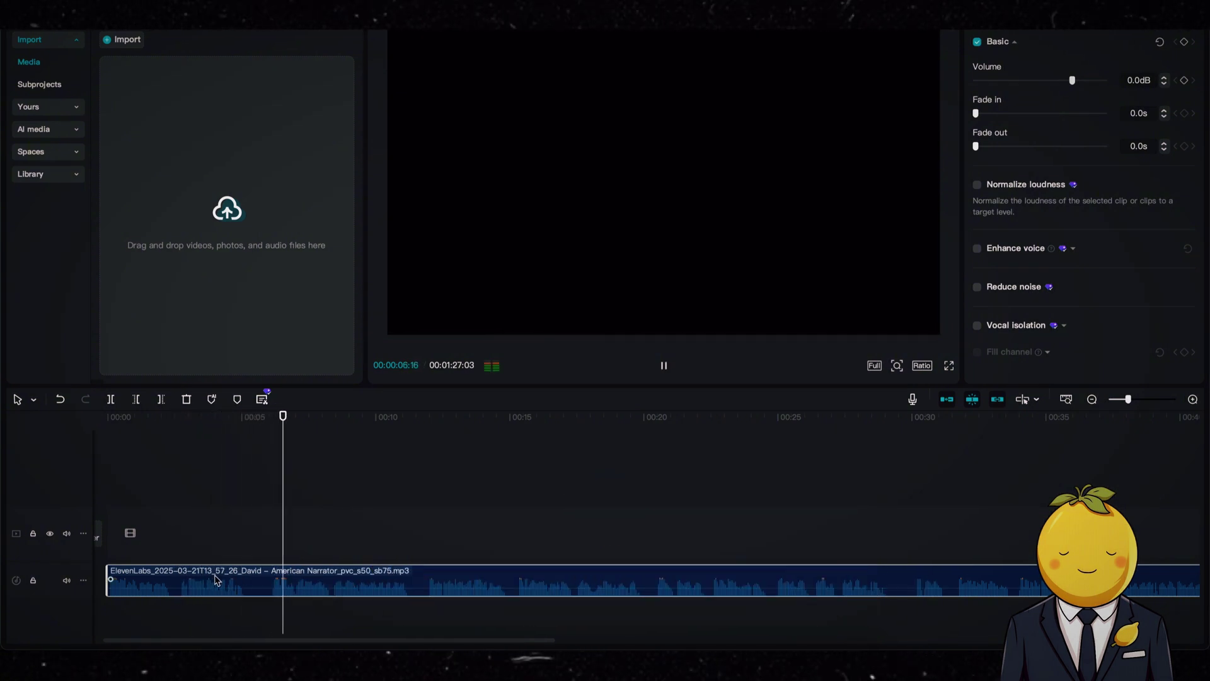
left_click(270, 580)
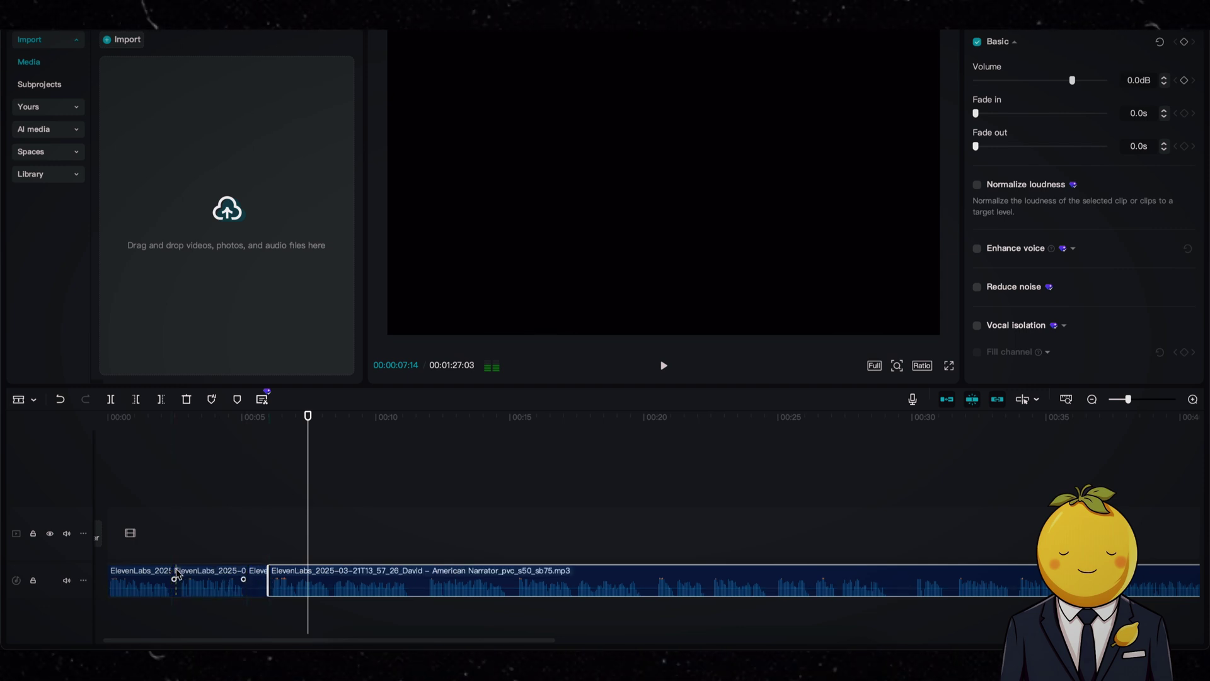
left_click(427, 580)
left_click(518, 580)
left_click(655, 580)
scroll(656, 580, "right", 5)
left_click(448, 581)
scroll(449, 580, "right", 3)
left_click(435, 580)
left_click(516, 580)
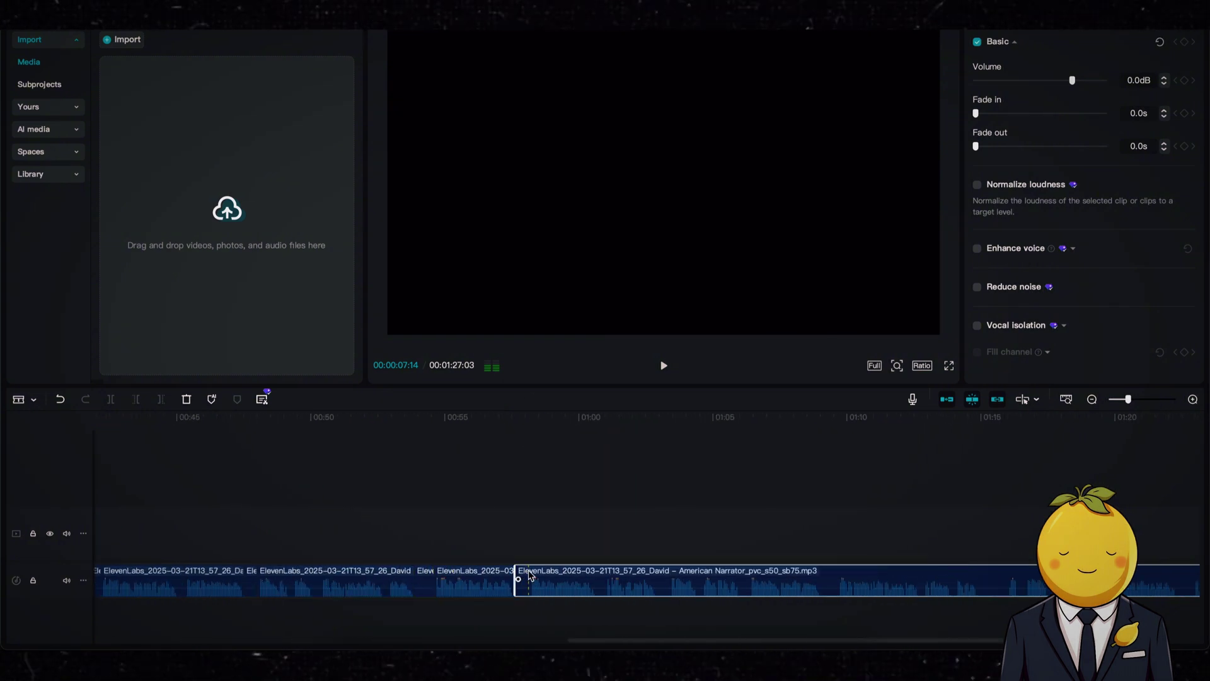
scroll(516, 580, "right", 3)
left_click(402, 580)
left_click(611, 580)
left_click(626, 578)
Remove the short silent segments between the spoken parts of the voice-over.
key("a")
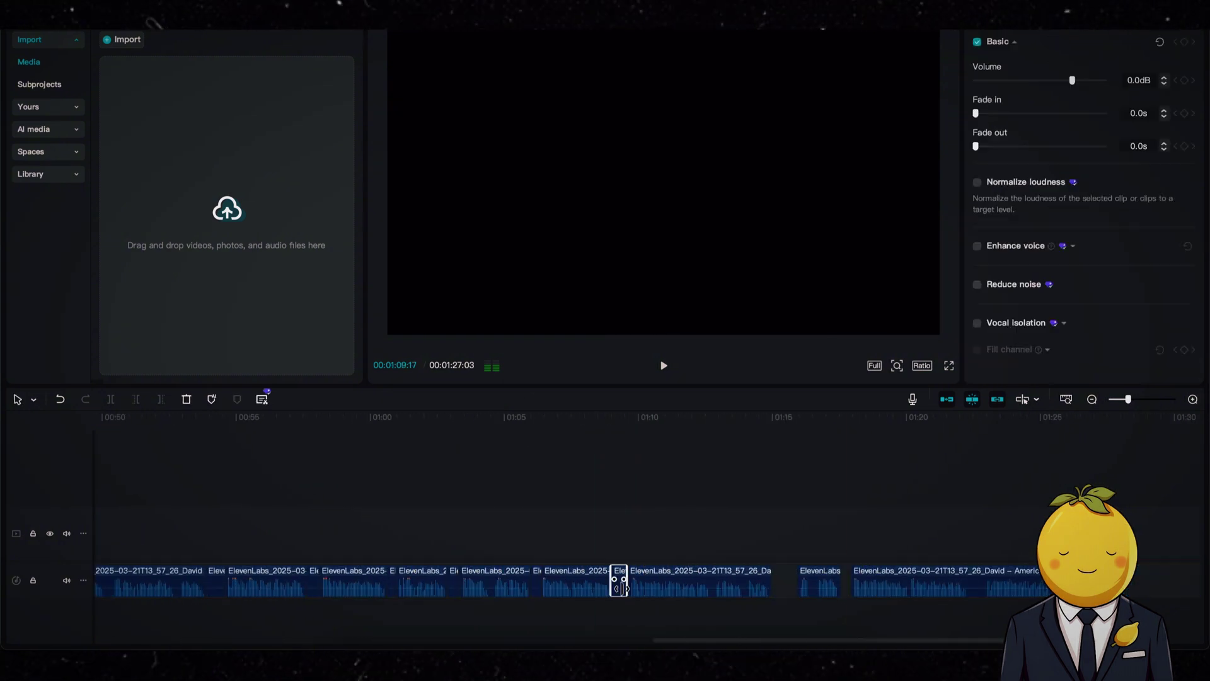
scroll(314, 580, "left", 6)
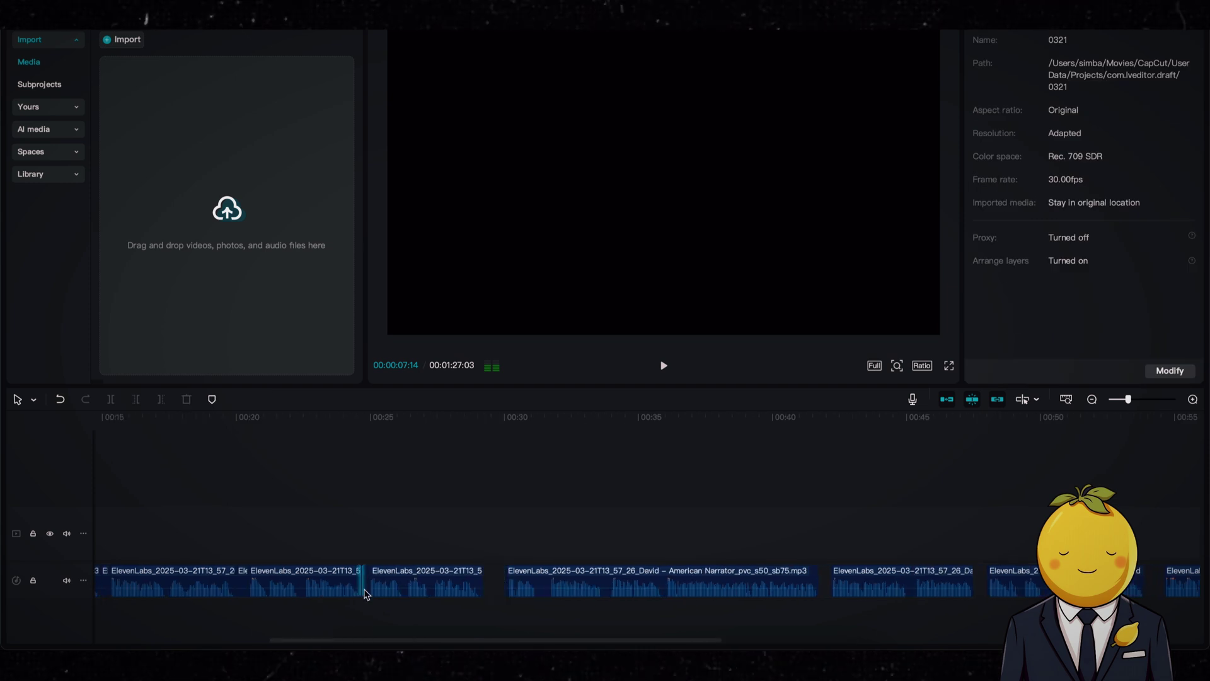
left_click(370, 585)
left_click_drag(370, 585, 817, 588)
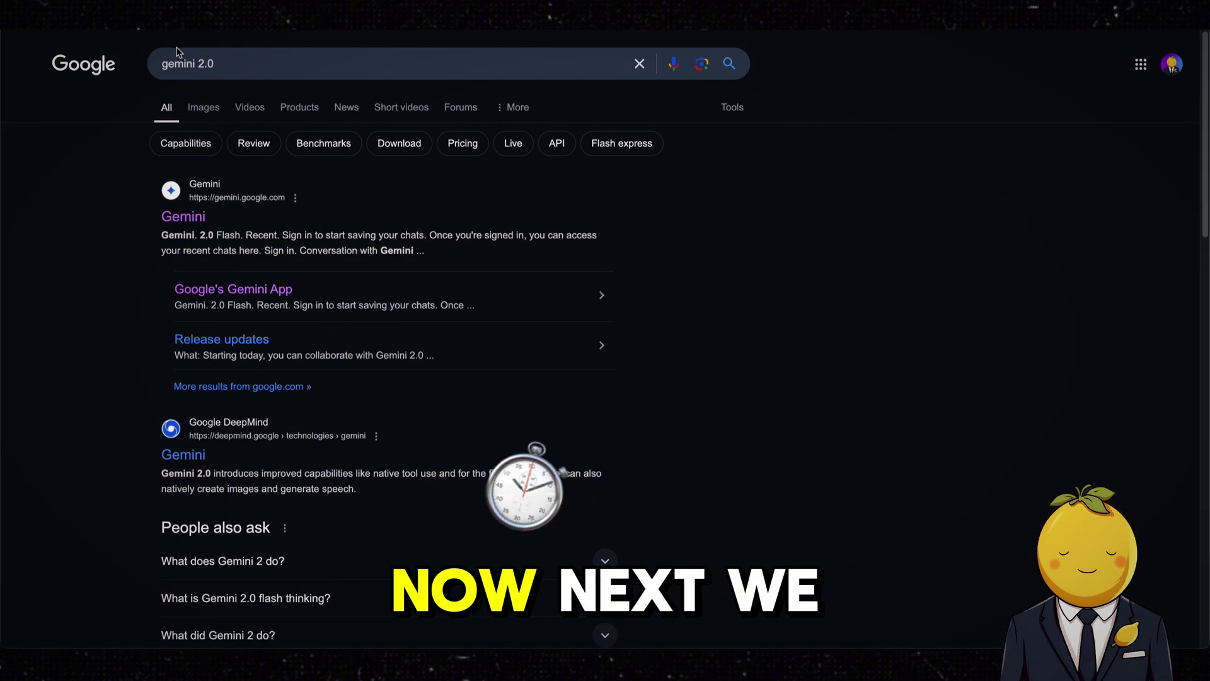
Search Google for "gemini 2.0 studio" and open the Google AI Studio site.
left_click(227, 63)
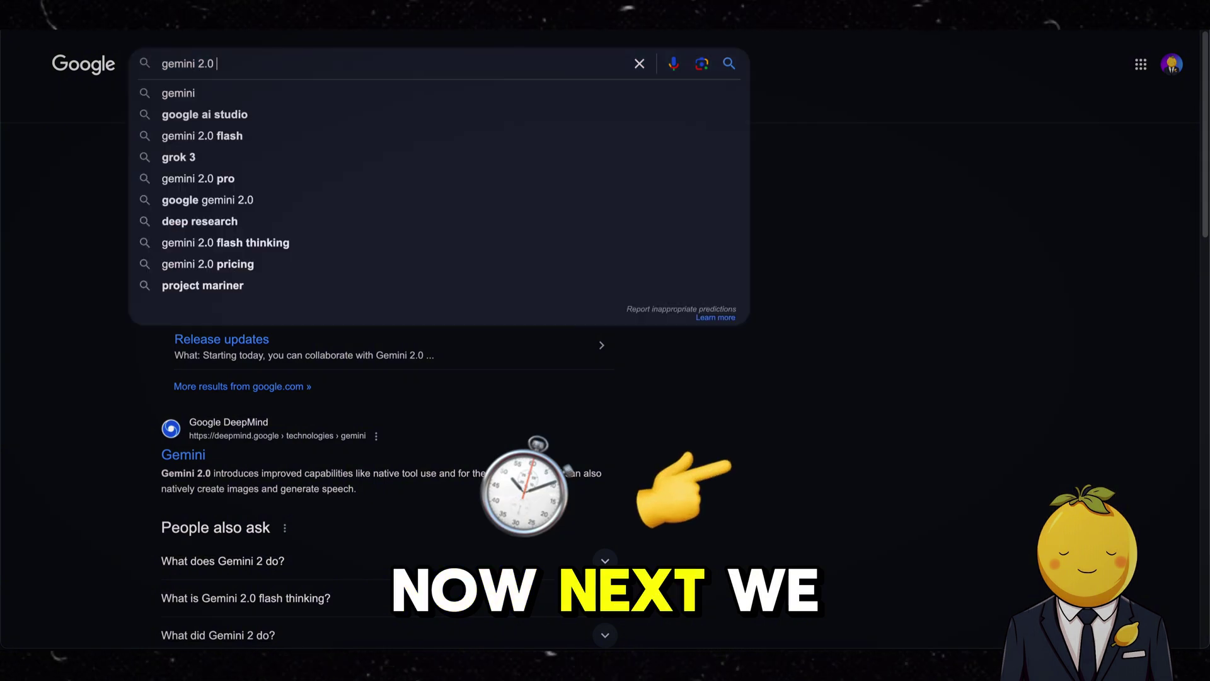
type("studio")
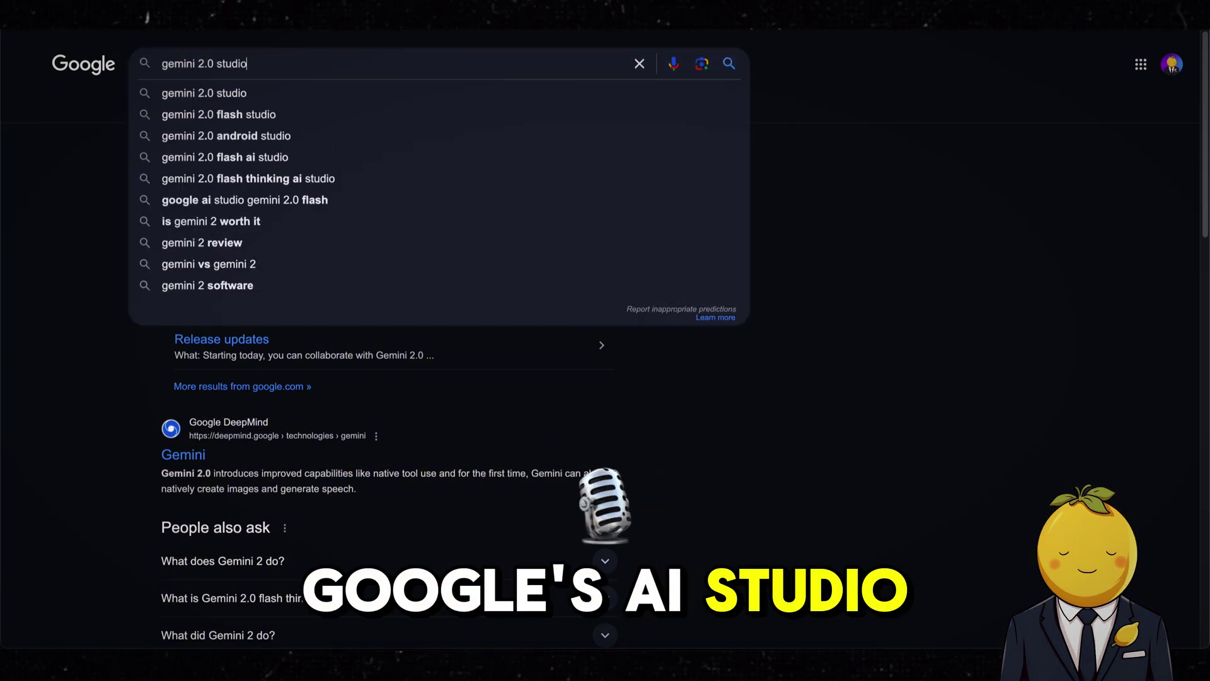
key("Return")
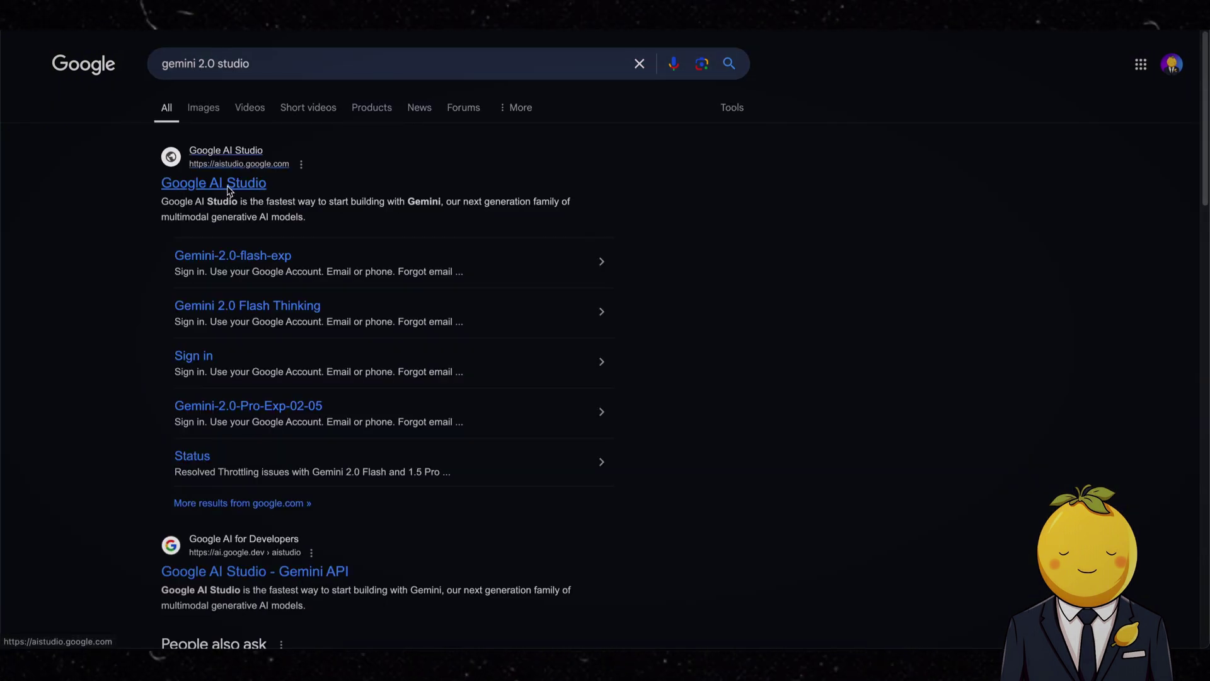
left_click(227, 188)
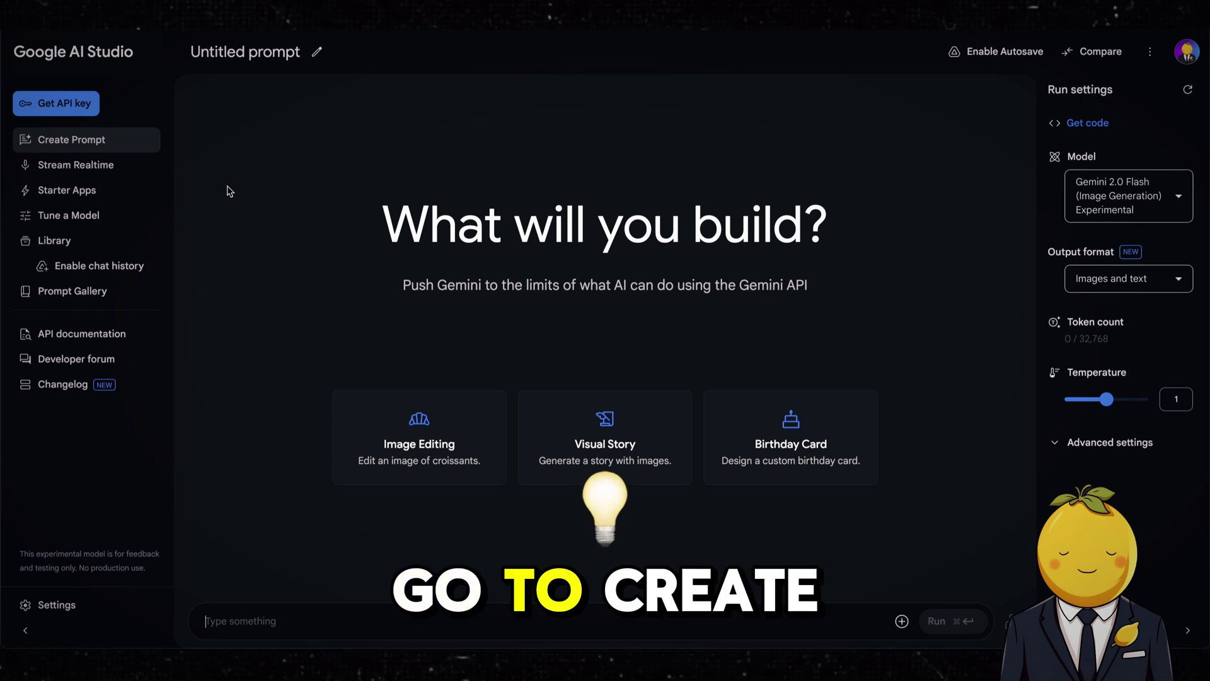
Select Gemini 2.0 Flash (Image Generation) Experimental as the model for the new prompt.
mouse_move(1134, 217)
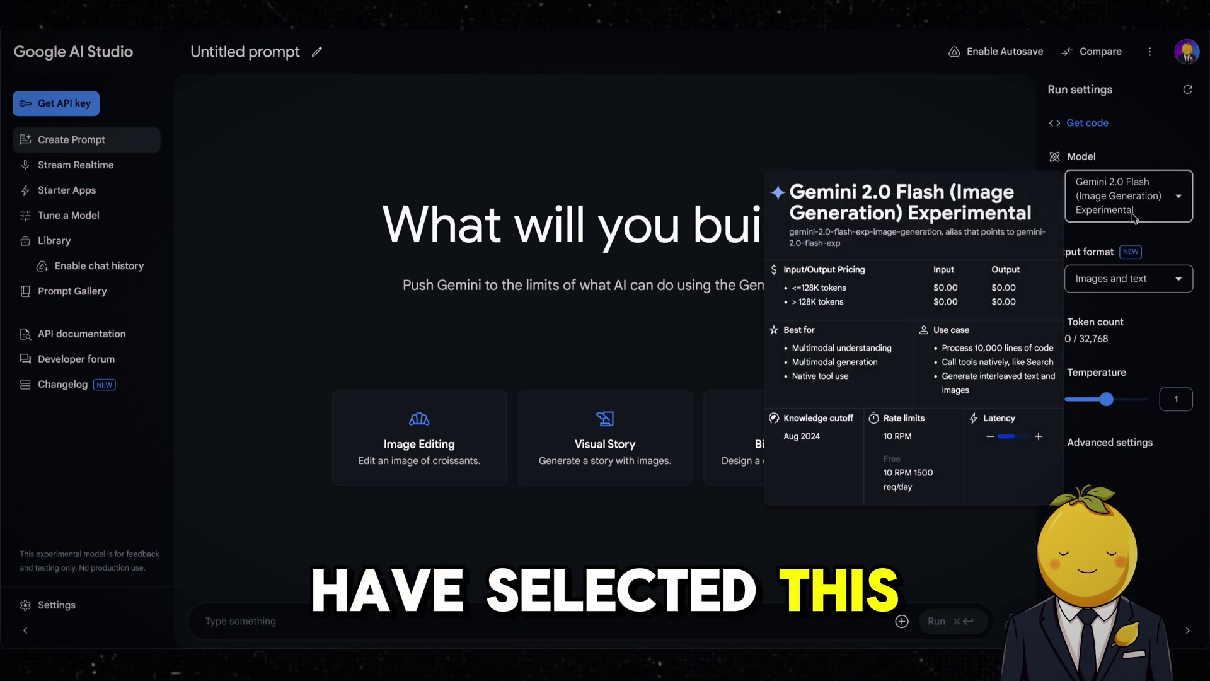
left_click(1135, 217)
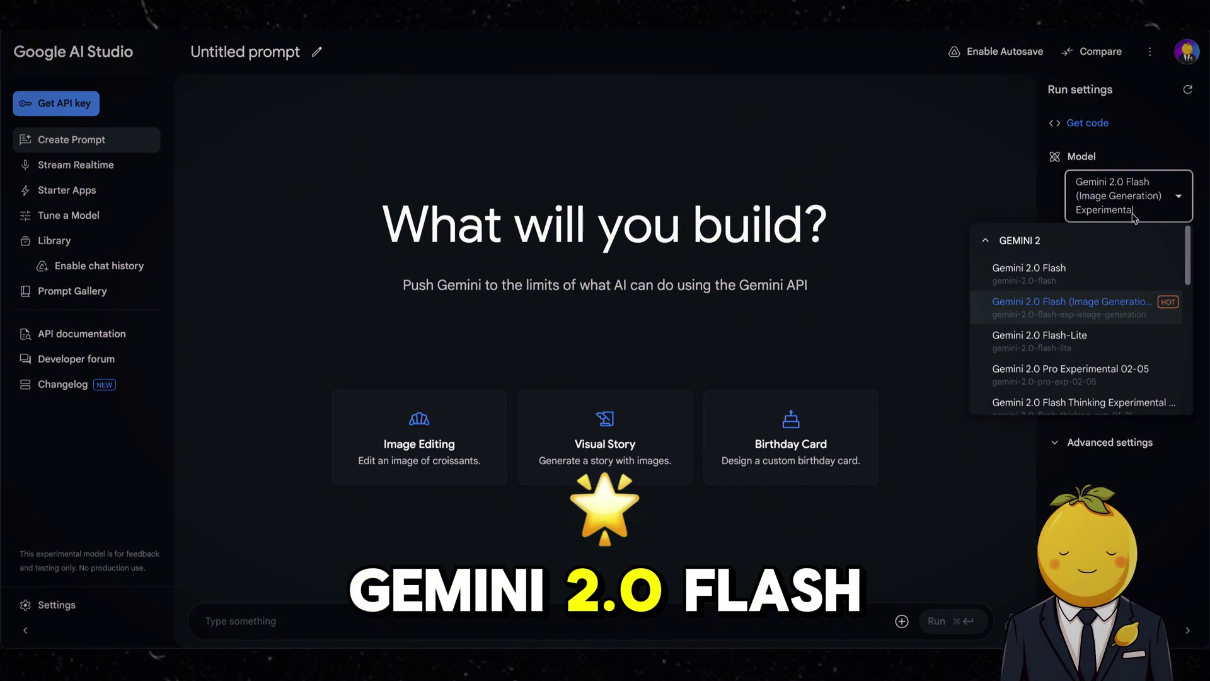
mouse_move(1044, 315)
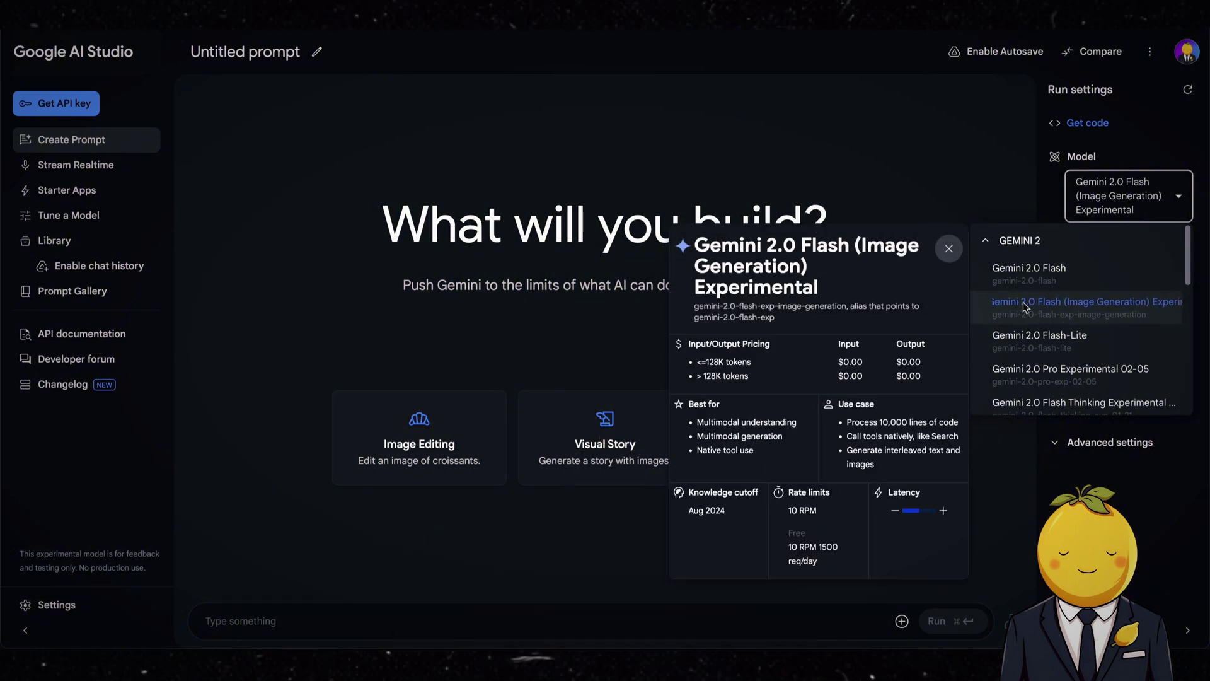
left_click(1061, 311)
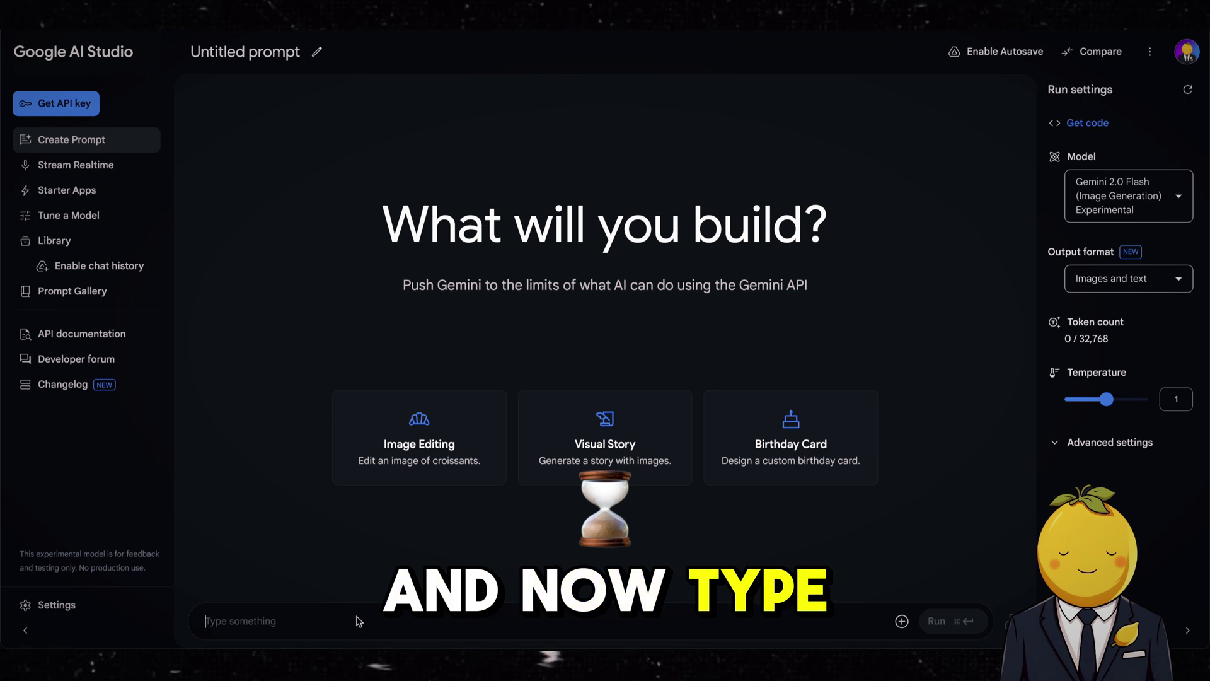
Write the prompt "I want you to give me enough images to illustrate the entire story. Maintain the visual style across all images to keep them cohesive.".
type("I want you to give me enough images to illuatarte t")
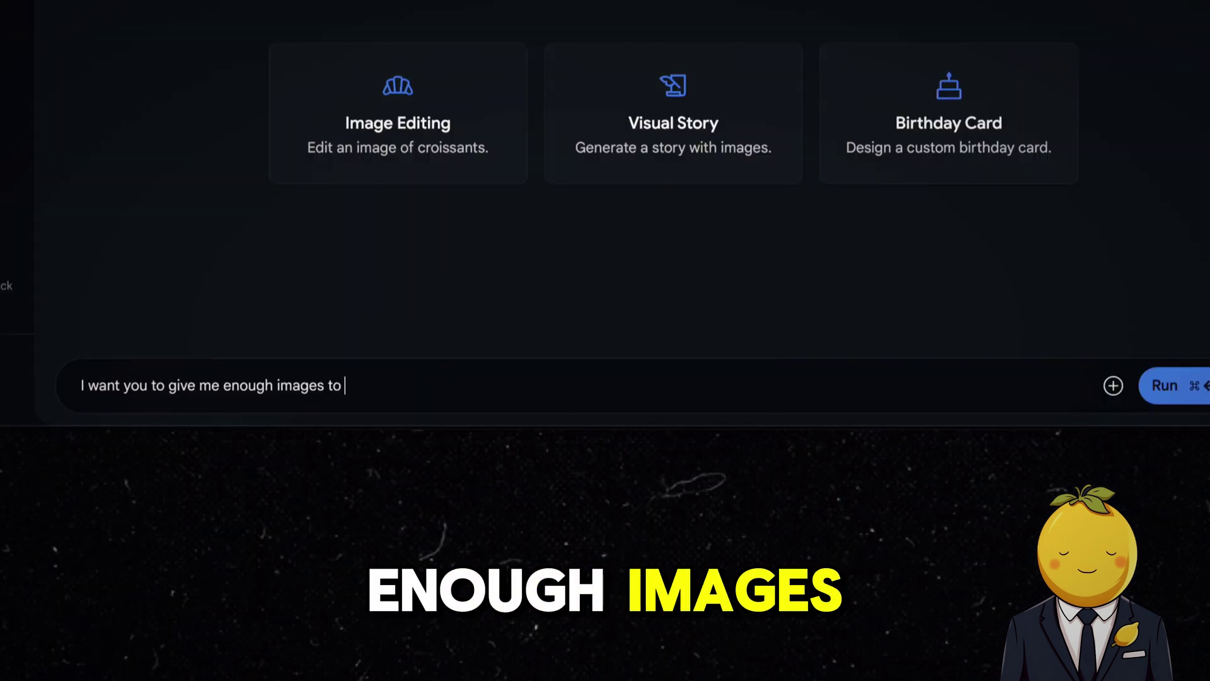
key("BackSpace")
key("BackSpace")
key("BackSpace")
key("BackSpace")
key("BackSpace")
key("BackSpace")
key("BackSpace")
key("BackSpace")
type("strate the entire story.  Maintain the visual style across all images to keep them cohesive.")
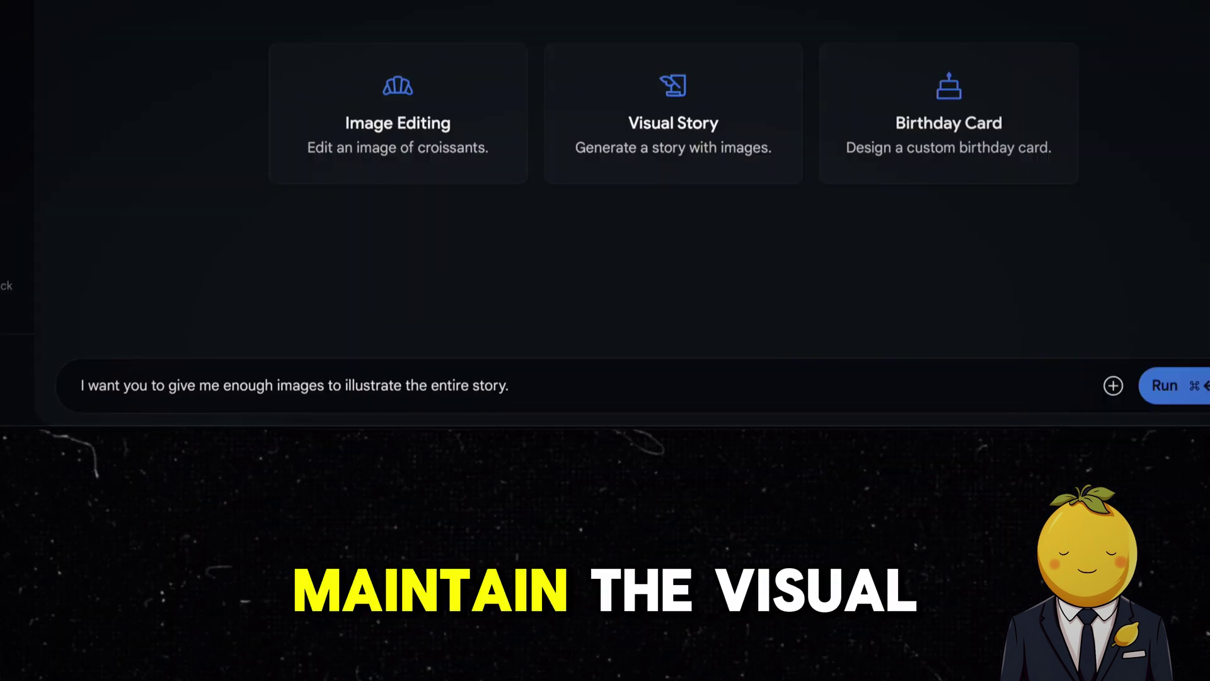
key("Return")
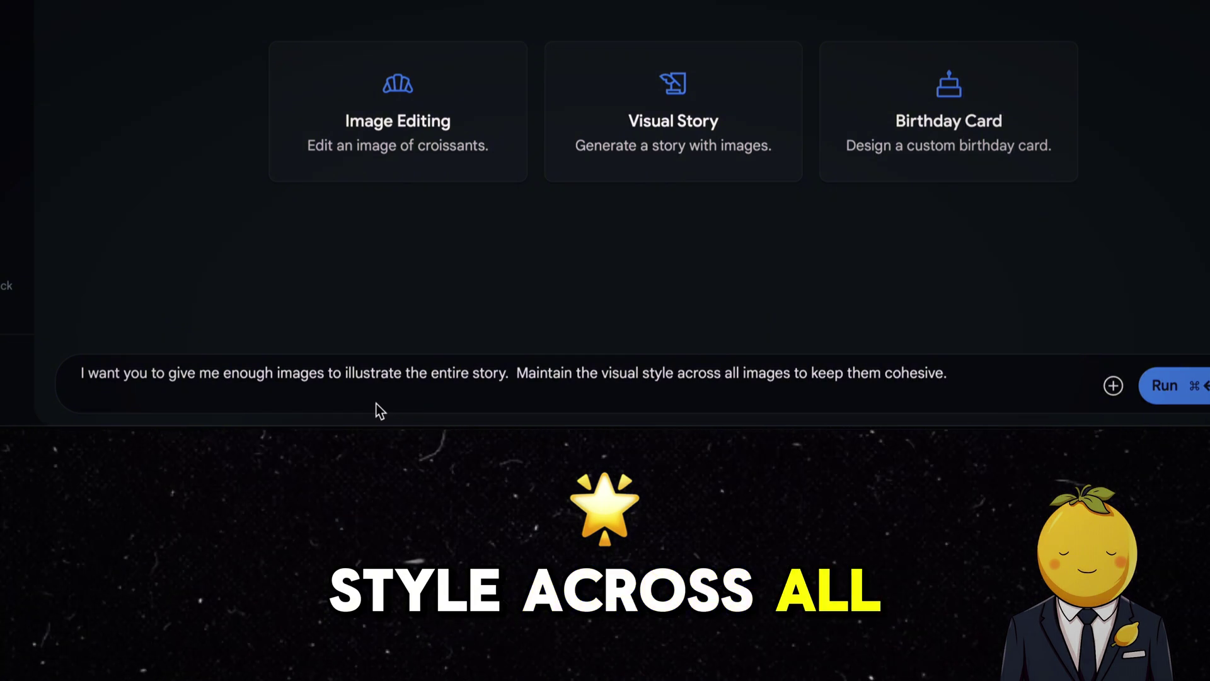
Add "This is the story:" on a new line with the copied Great Gatsby script in quotation marks, and run the prompt.
type("This is the s")
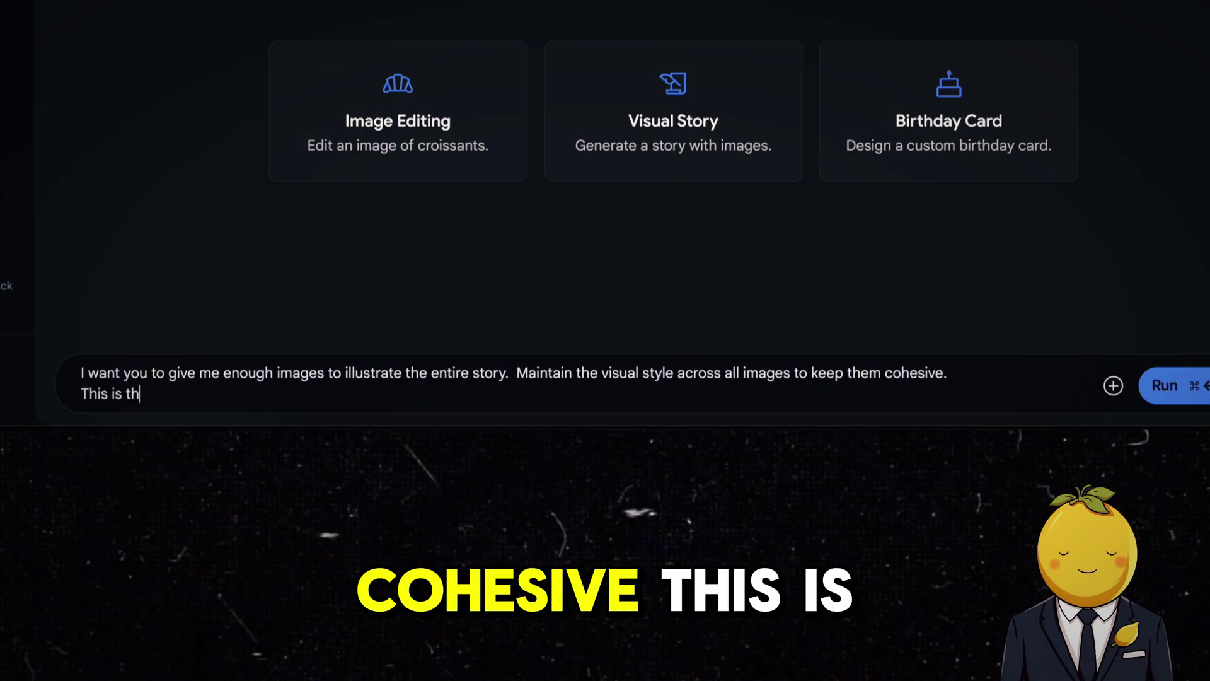
type("tory:")
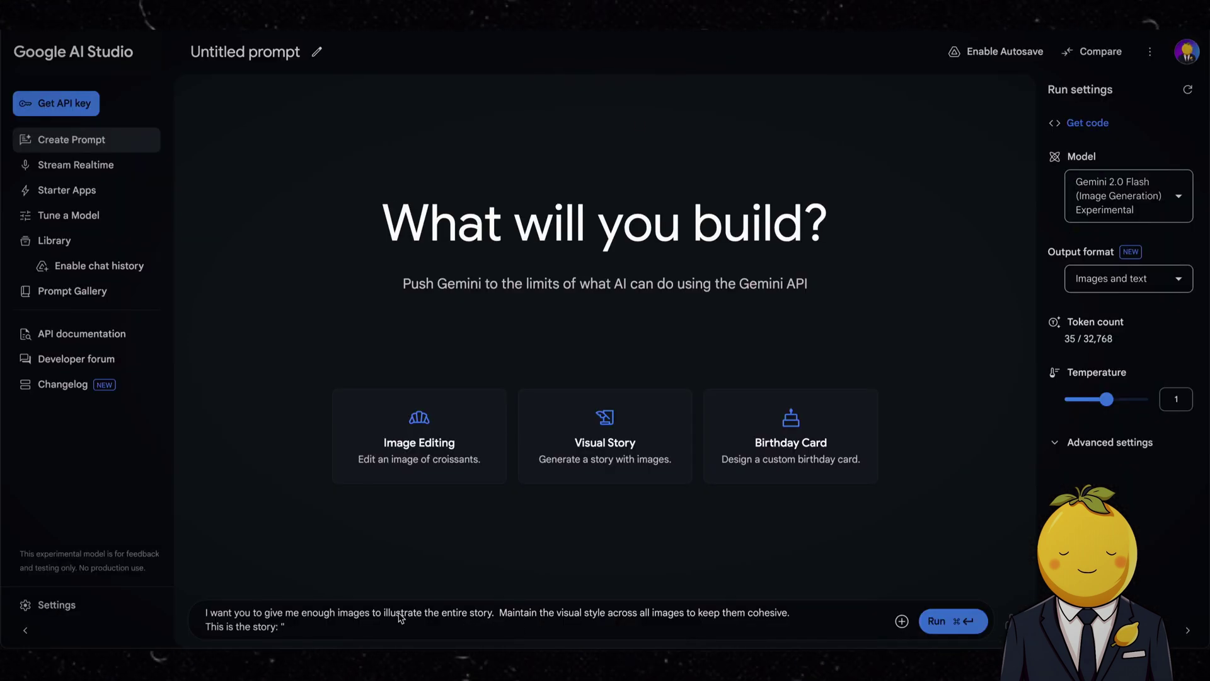
type(" \"")
key("super+v")
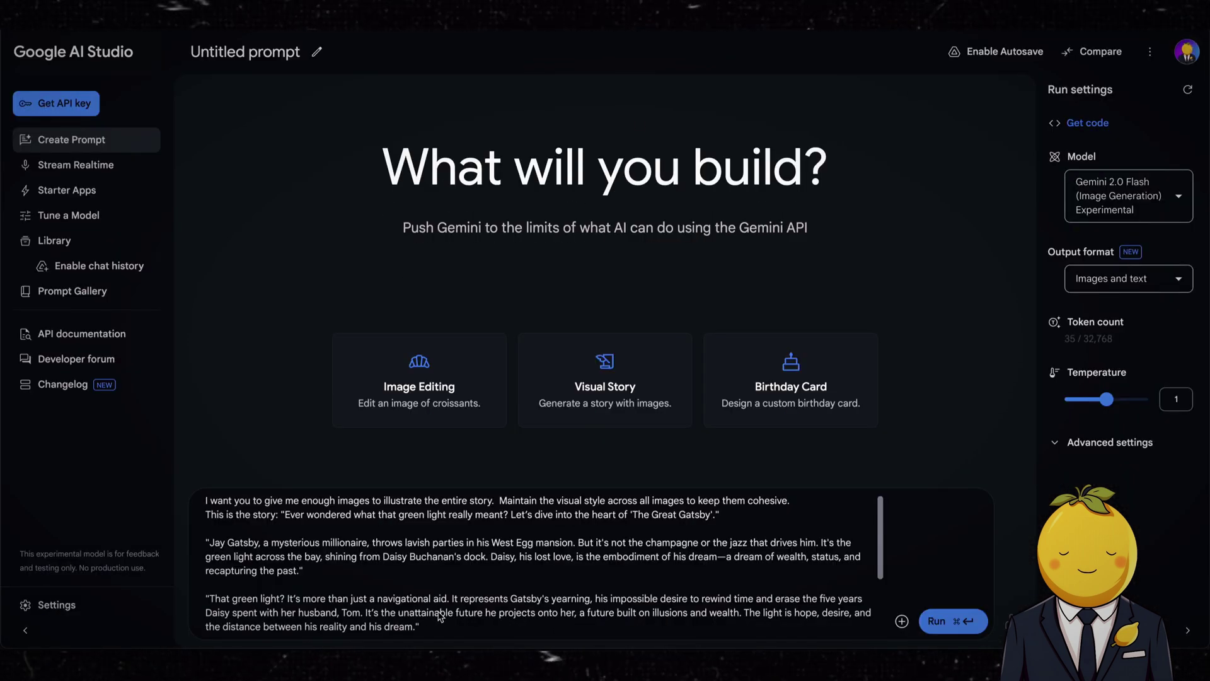
key("Return")
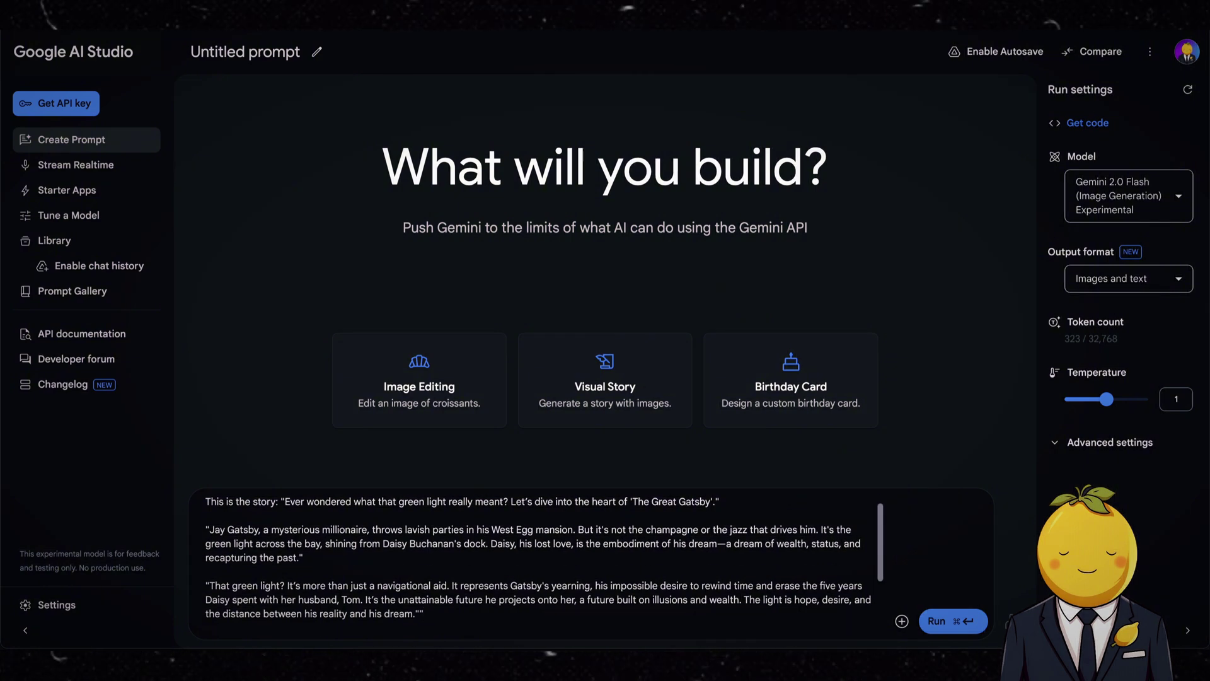
left_click(968, 623)
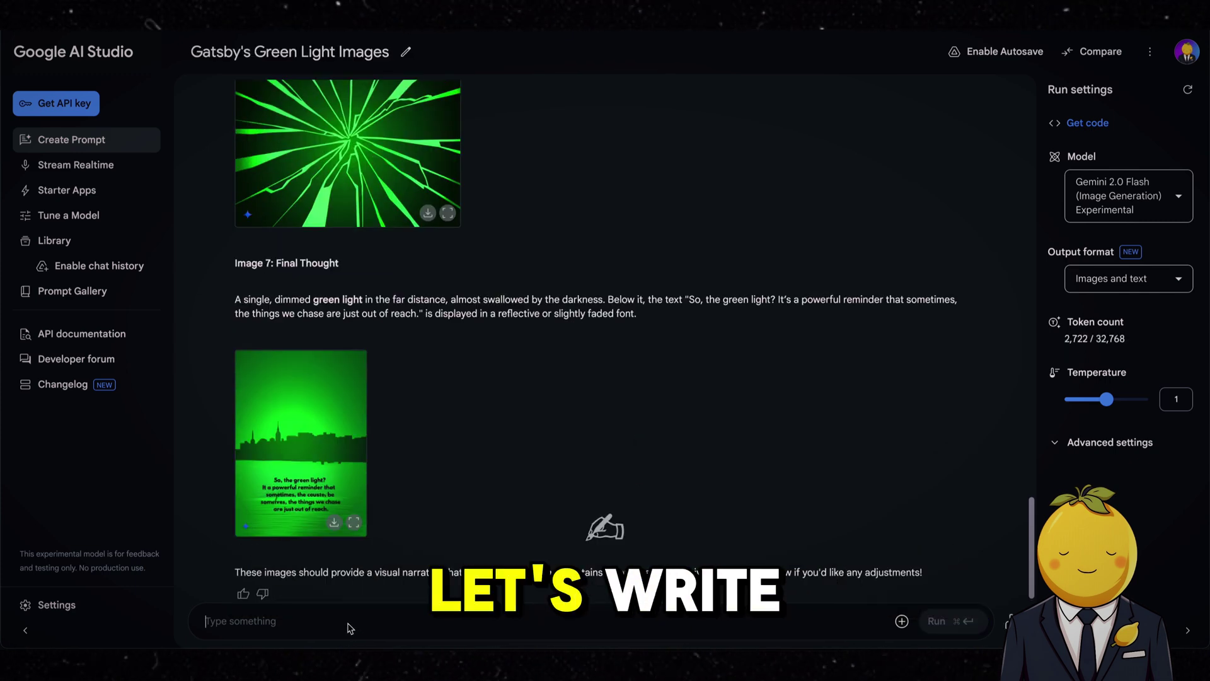
Send the follow-up "now do it again and the aspect ratio should be 9:16. and give me more images".
type("now do it a")
type("gaina d")
type(" and the as")
type("pect ratio should be 9:16")
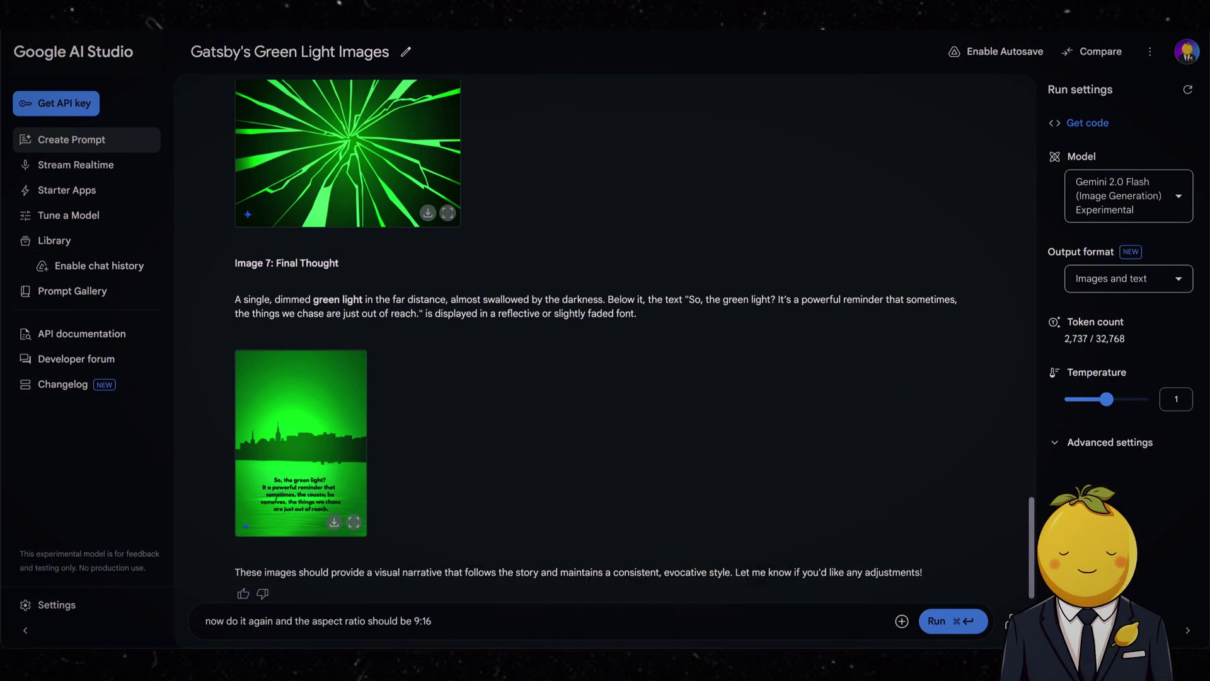
type(". and give me more images")
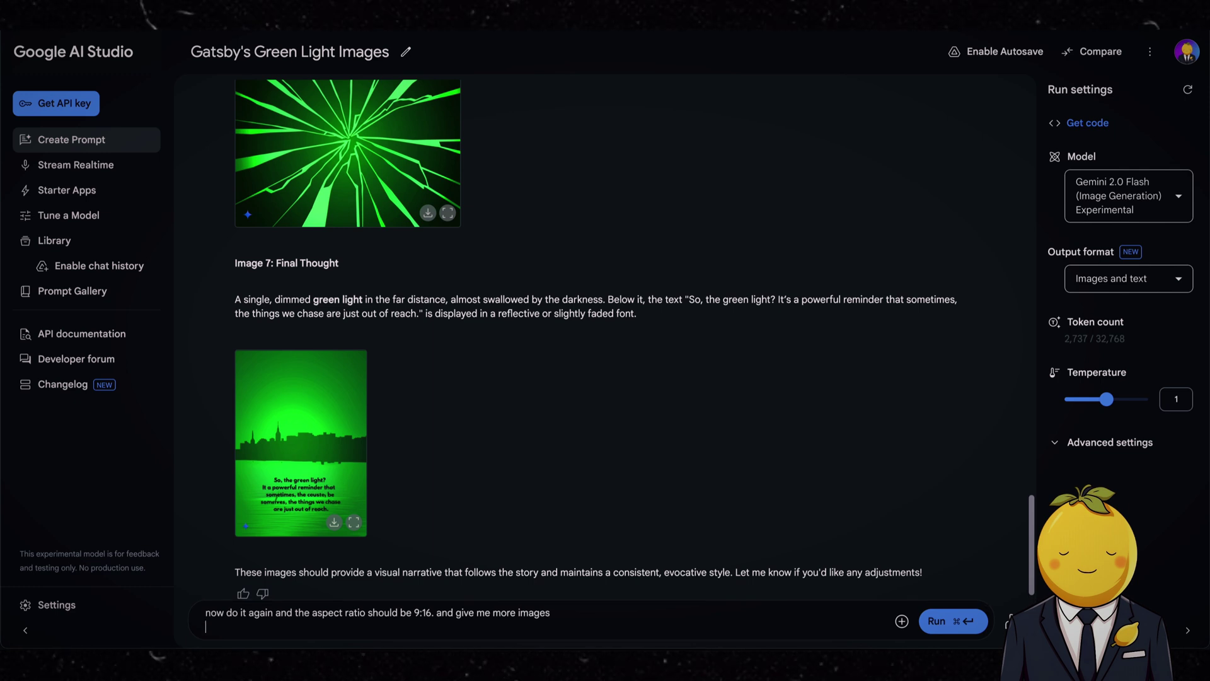
key("super+Return")
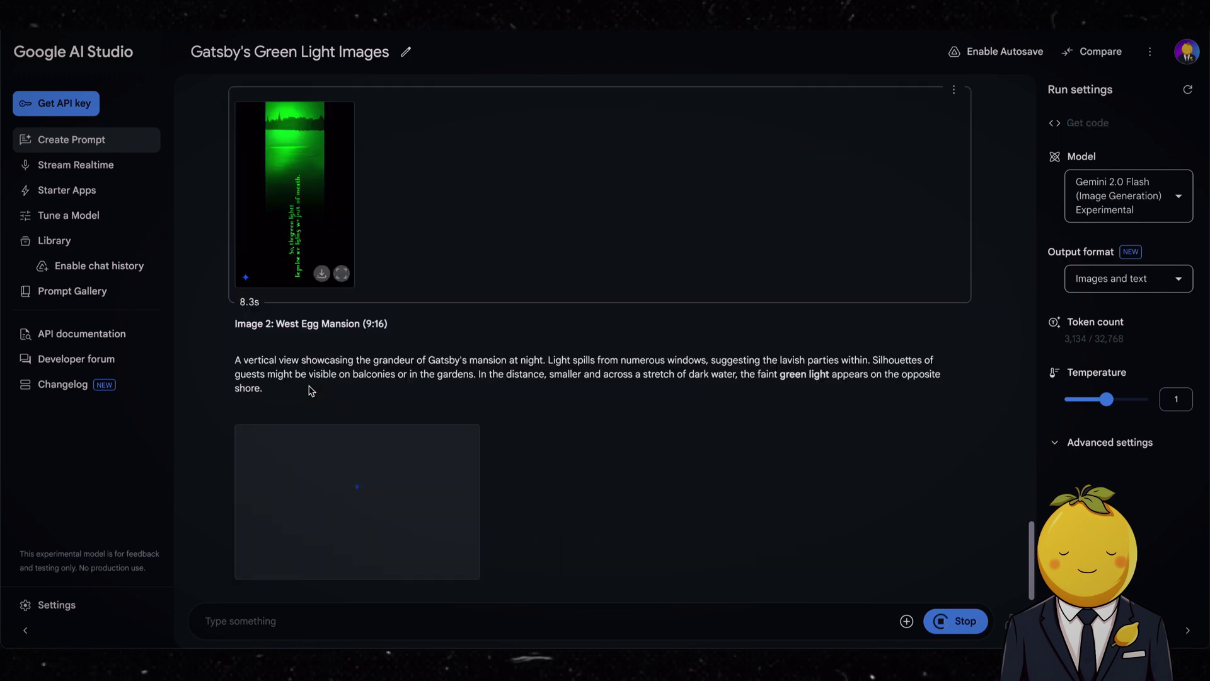
Send the follow-up "ok again and this time avoid adding text in the images and there should be no black borders like in the first image".
scroll(318, 372, "up", 3)
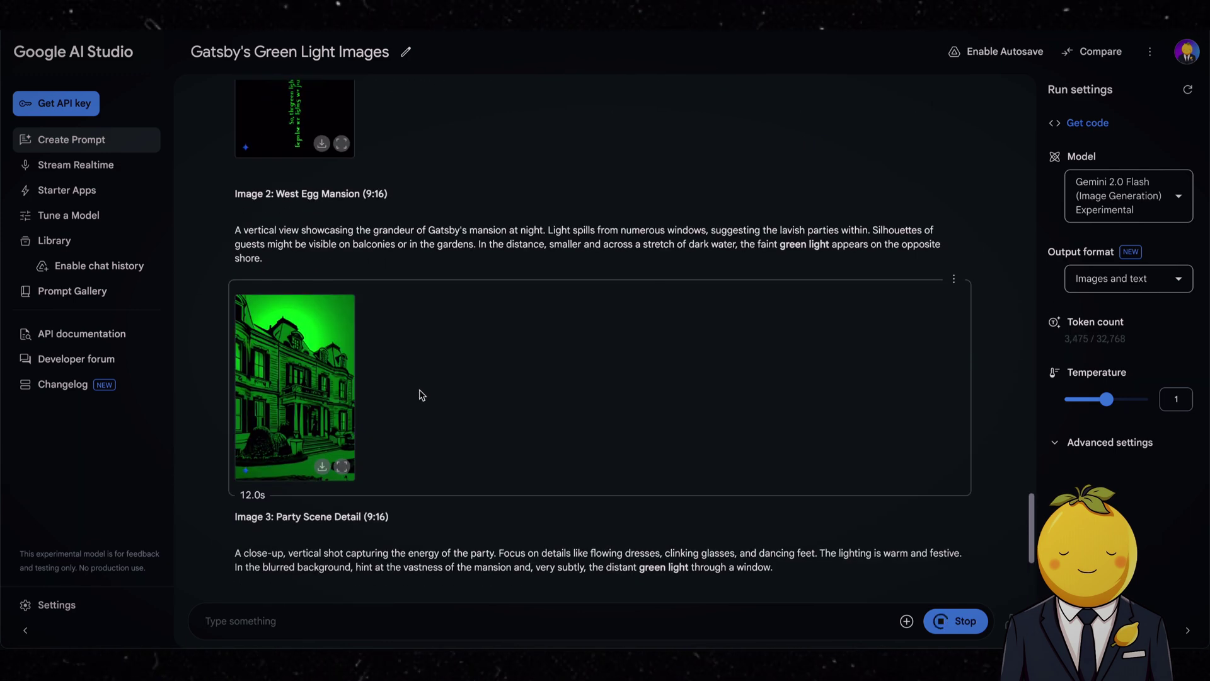
scroll(422, 395, "up", 4)
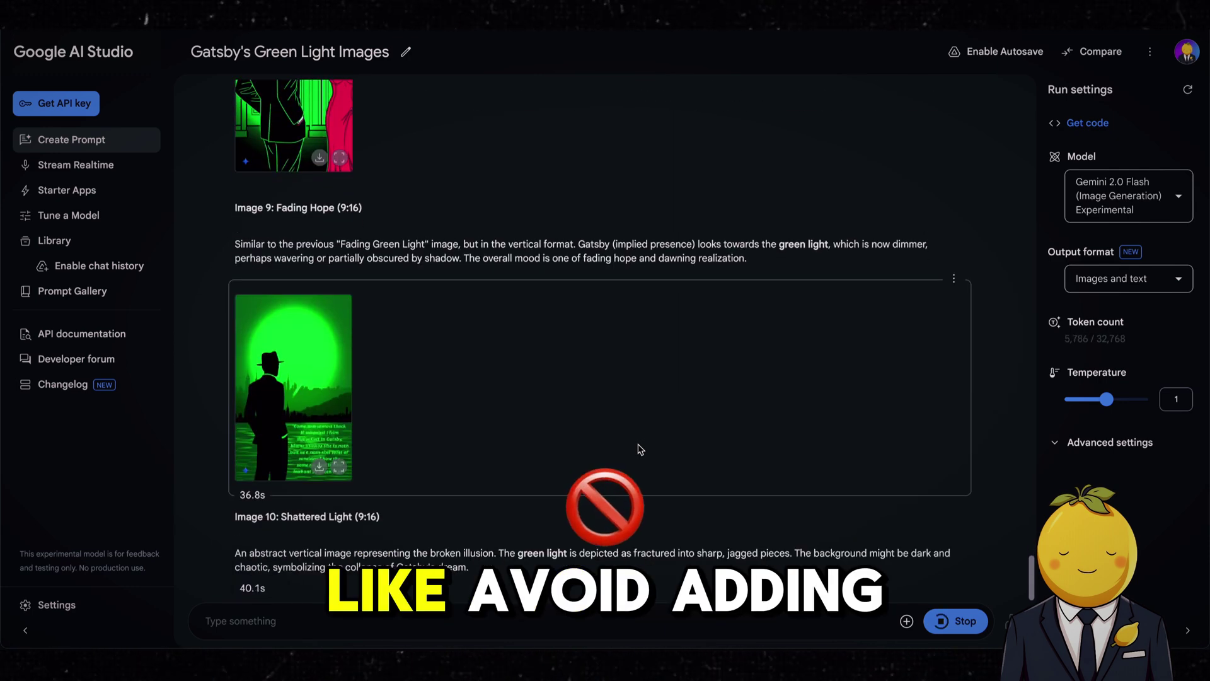
type("ok again and this time avoid adding")
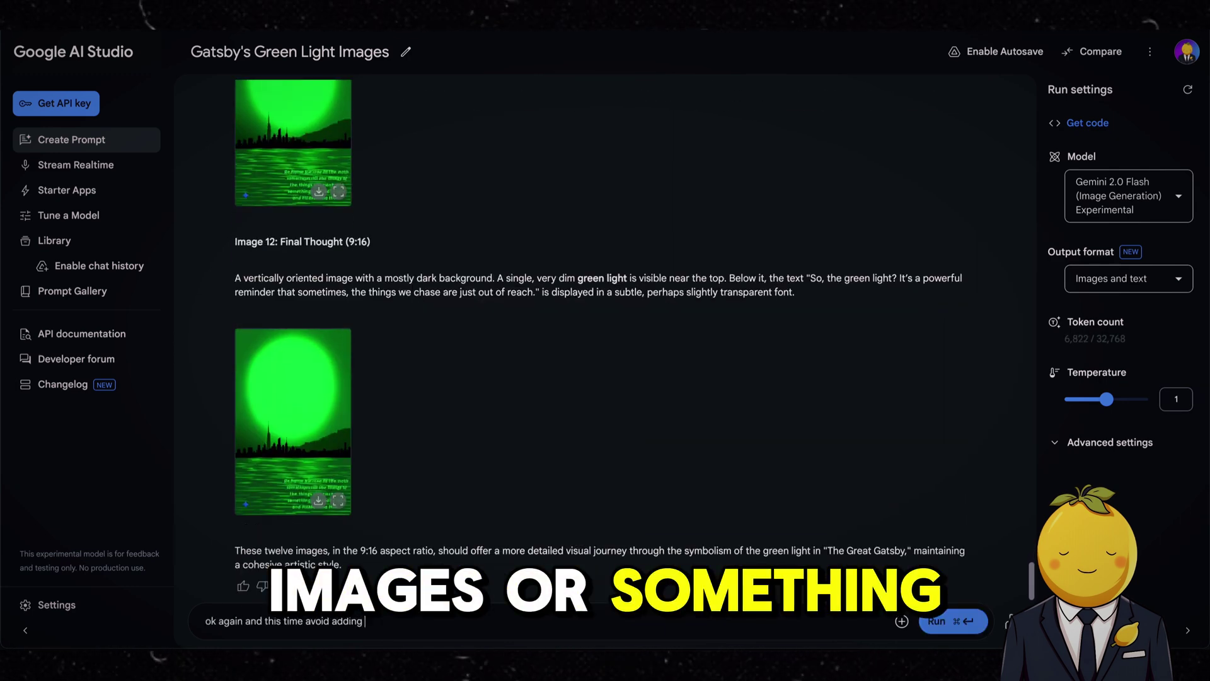
type(" text in the images and there should be no black borders like in the first  image")
key("super+Return")
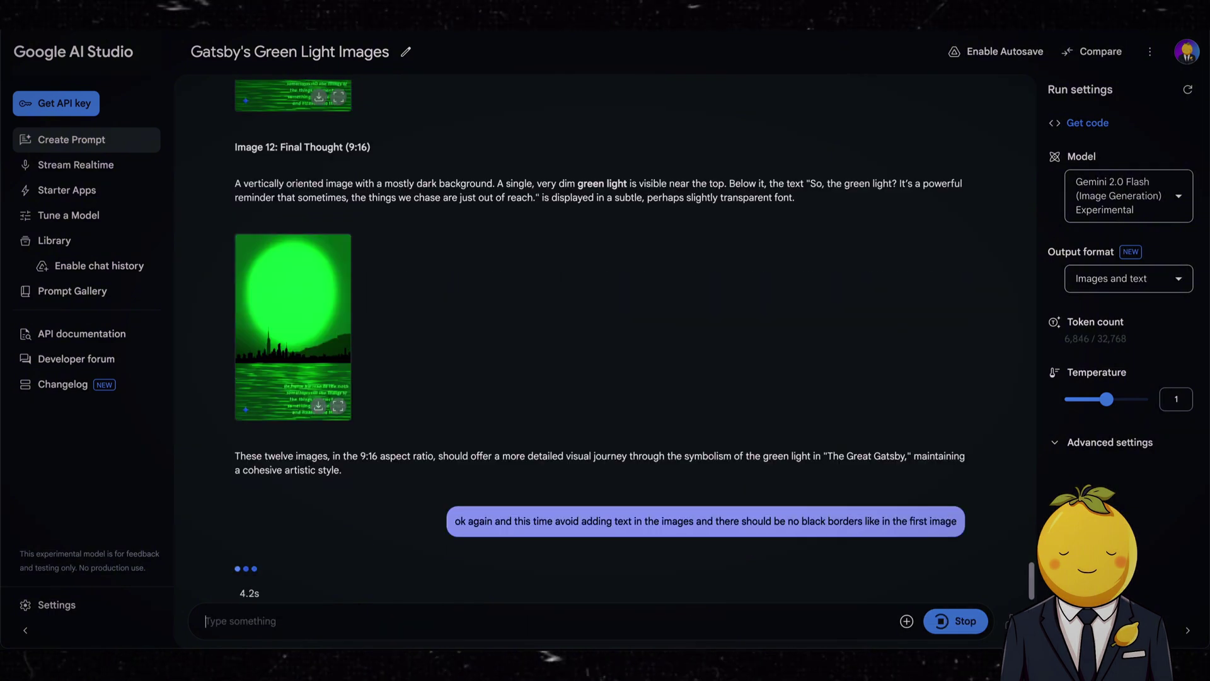